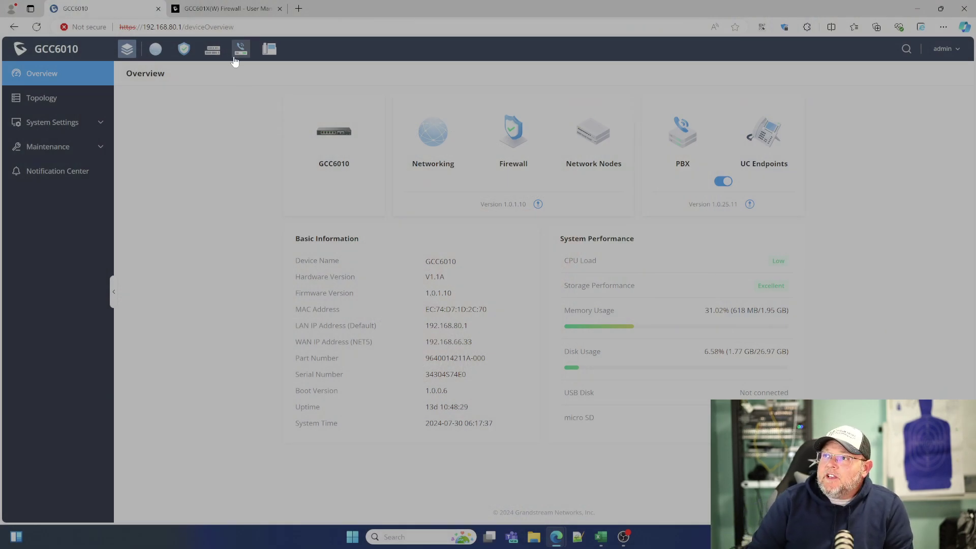
# Show the GCC601X(W) Firewall manual's SSL Proxy section on downloading and trusting the CA certificate.
pyautogui.click(223, 9)
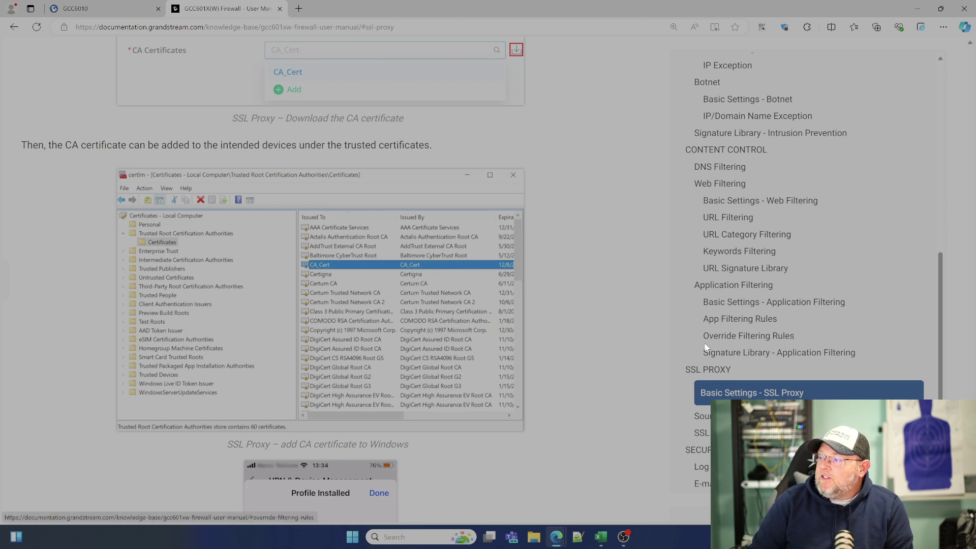
# Return to the GCC6010 Overview dashboard showing firmware 1.0.1.10.
pyautogui.click(94, 8)
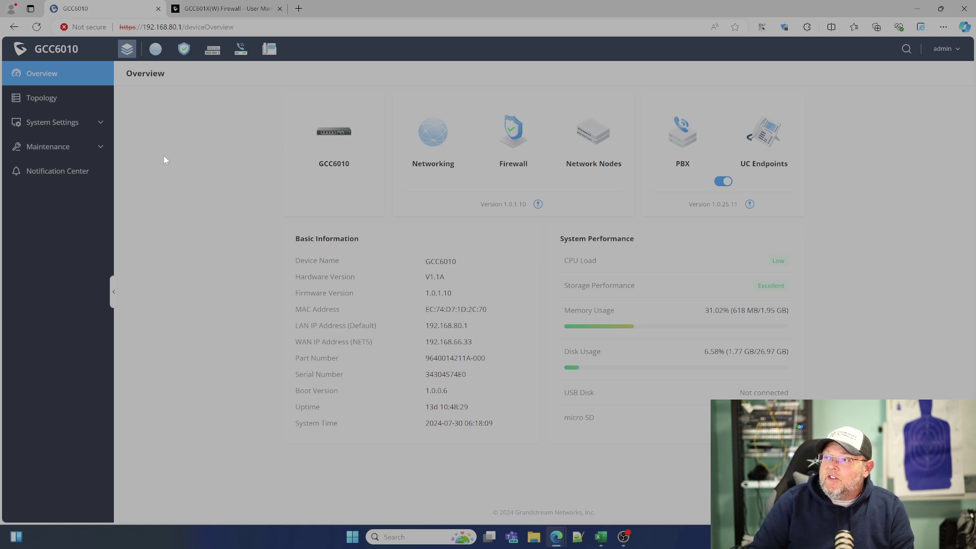
# Switch on SSL Proxy in Firewall's SSL Proxy Basic Settings and confirm the CA Certificates list is empty.
pyautogui.click(186, 49)
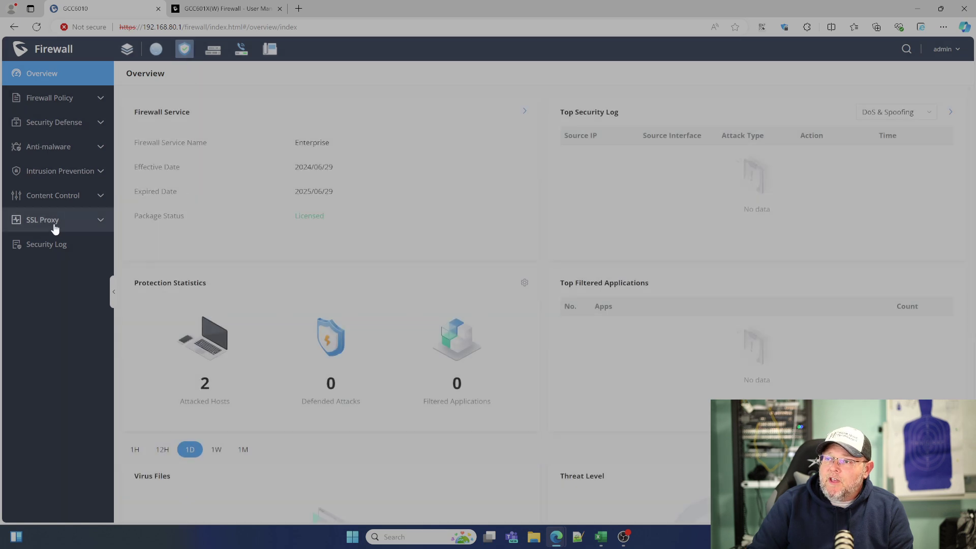
pyautogui.click(46, 219)
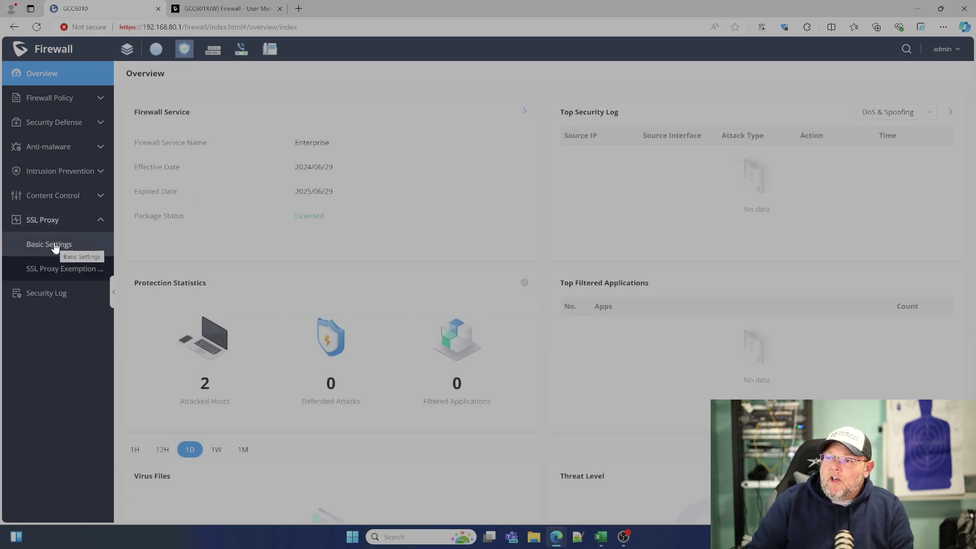
pyautogui.click(54, 244)
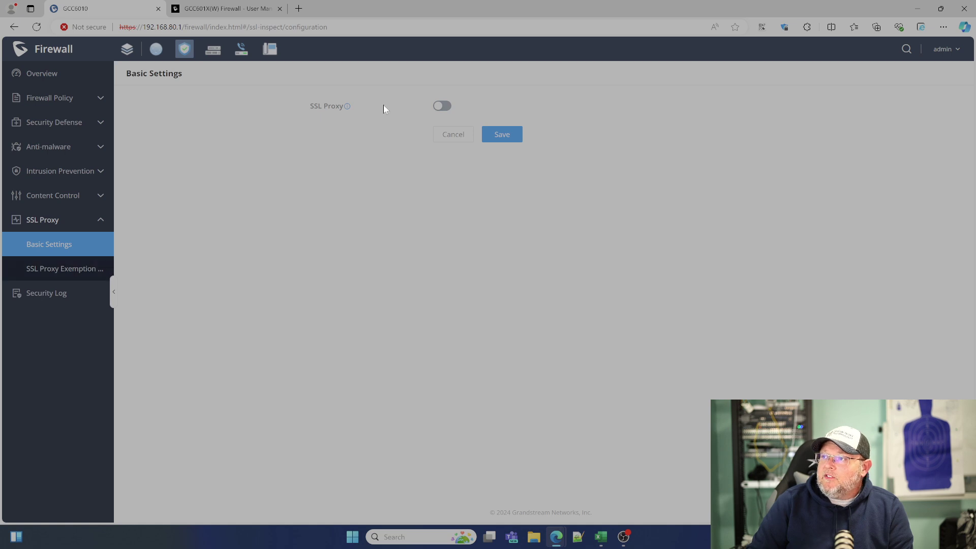
pyautogui.click(442, 106)
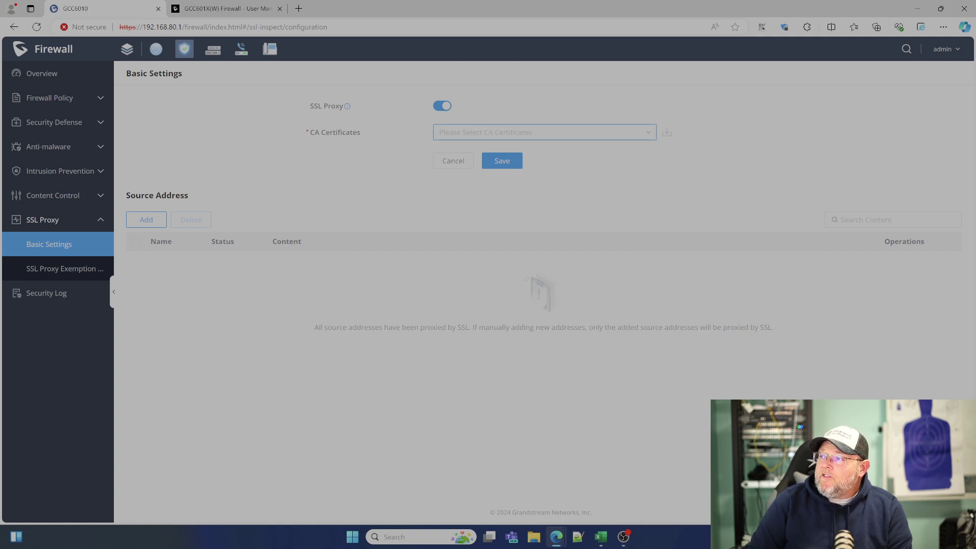
pyautogui.click(509, 132)
pyautogui.click(307, 177)
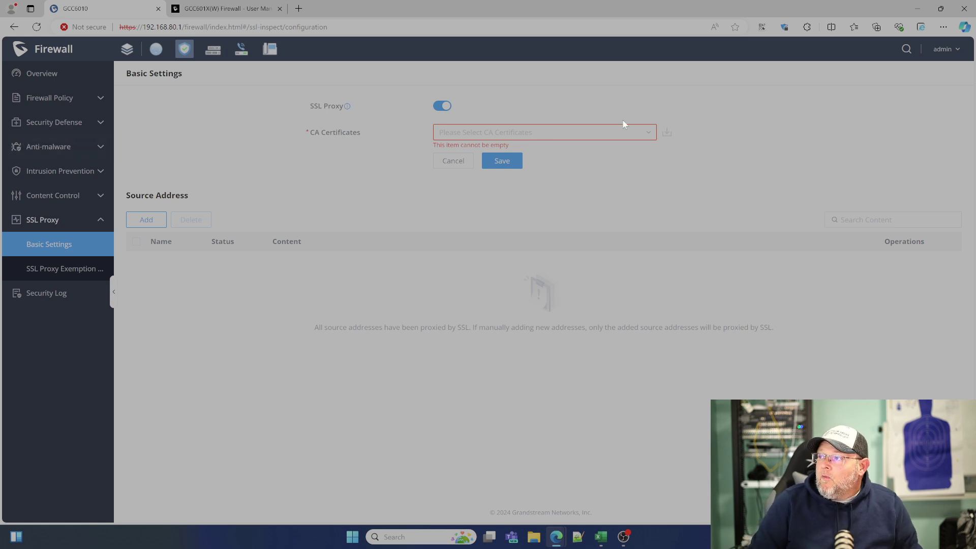
# Start a new CA certificate named for the lab, with a 2048-bit key, SHA256 digest and 999-day expiration.
pyautogui.click(458, 132)
pyautogui.click(450, 151)
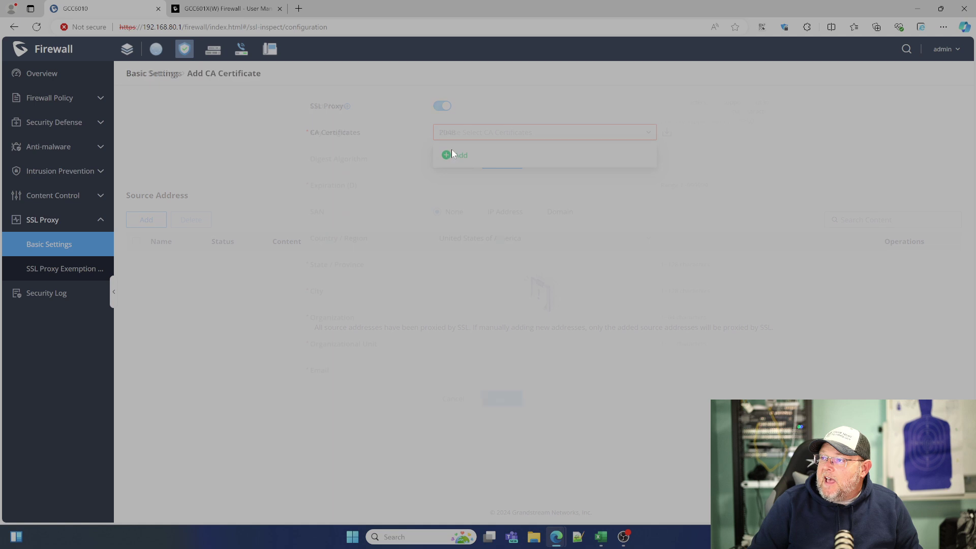
pyautogui.click(447, 113)
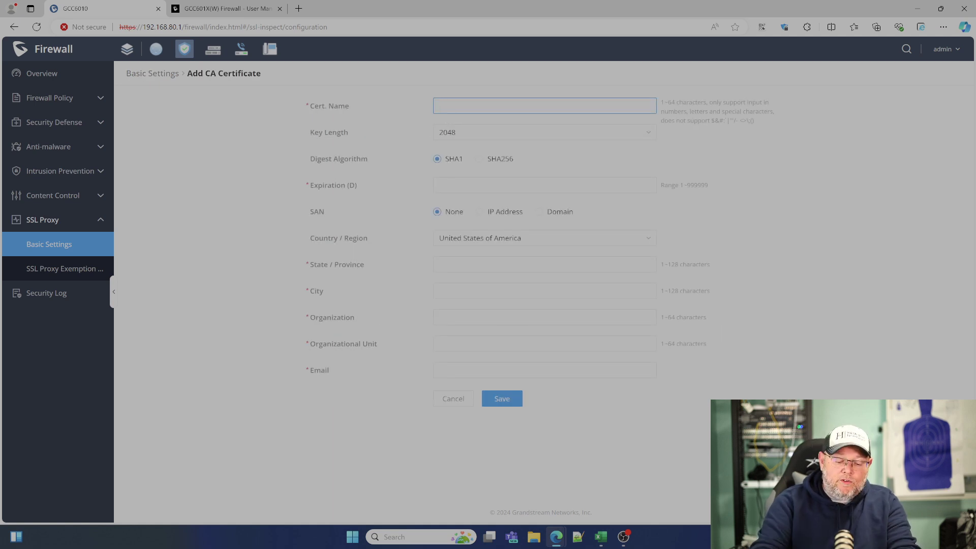
pyautogui.write('Will')
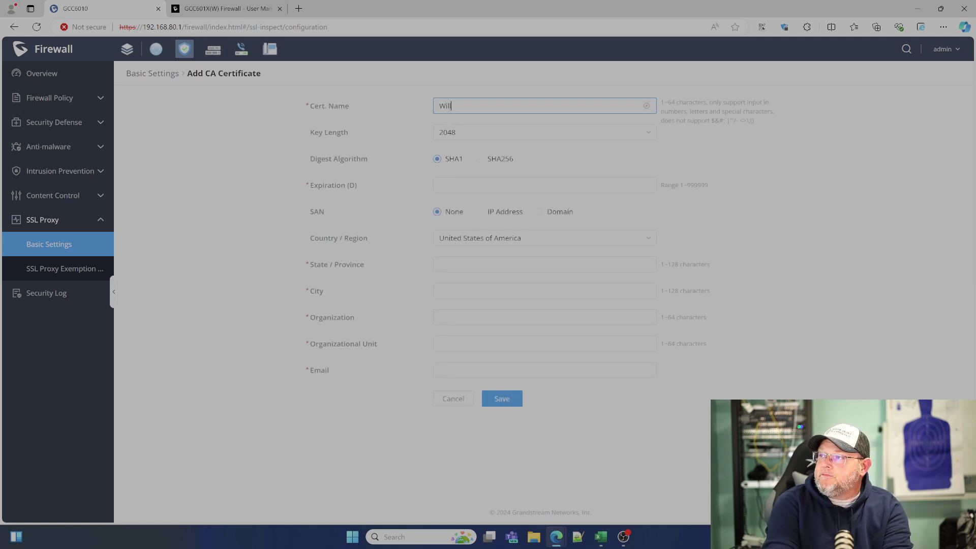
pyautogui.write('ie_')
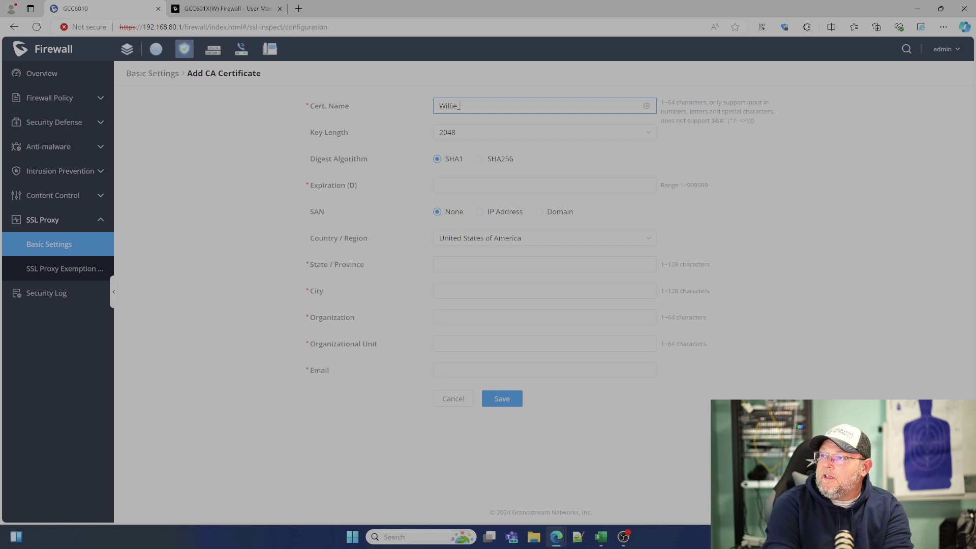
pyautogui.write('Lab')
pyautogui.click(491, 143)
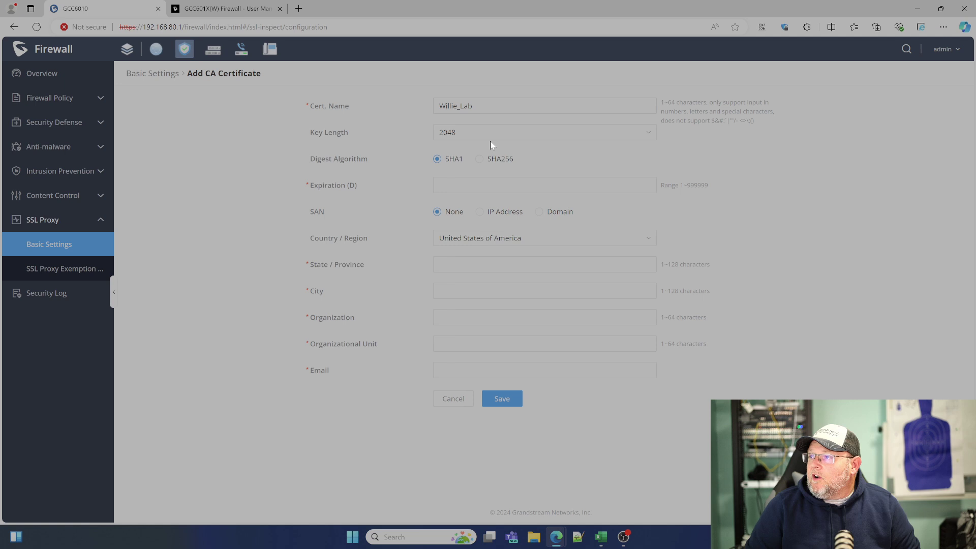
pyautogui.click(490, 139)
pyautogui.click(459, 168)
pyautogui.click(459, 185)
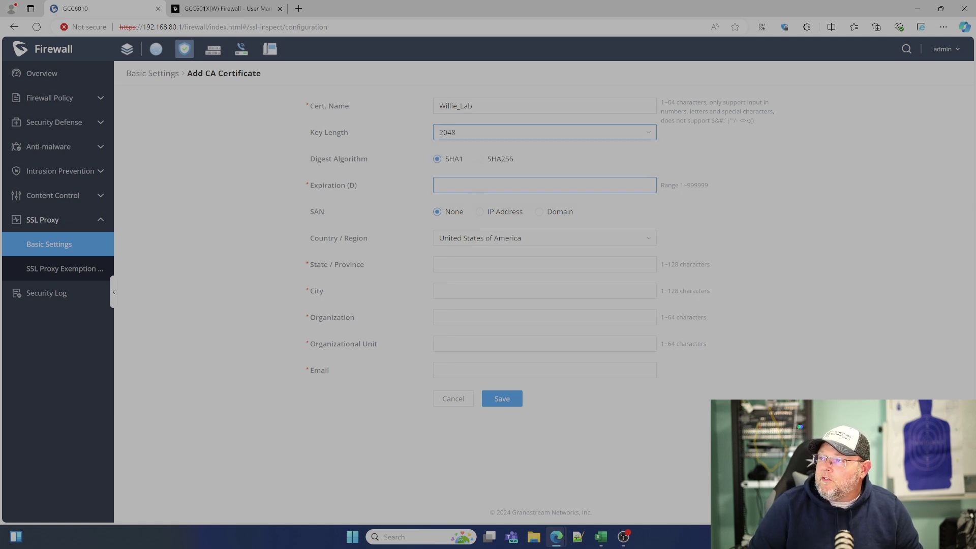
pyautogui.click(480, 160)
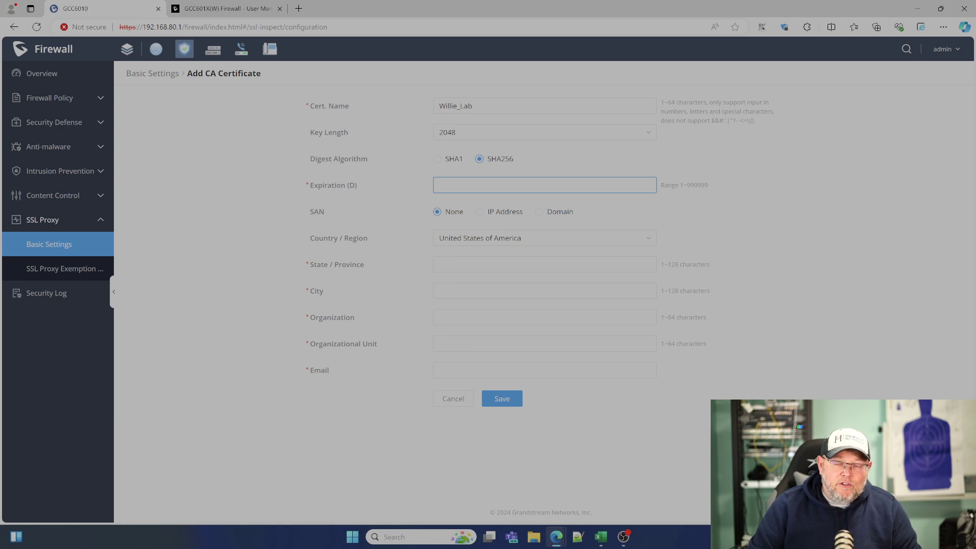
pyautogui.write('999')
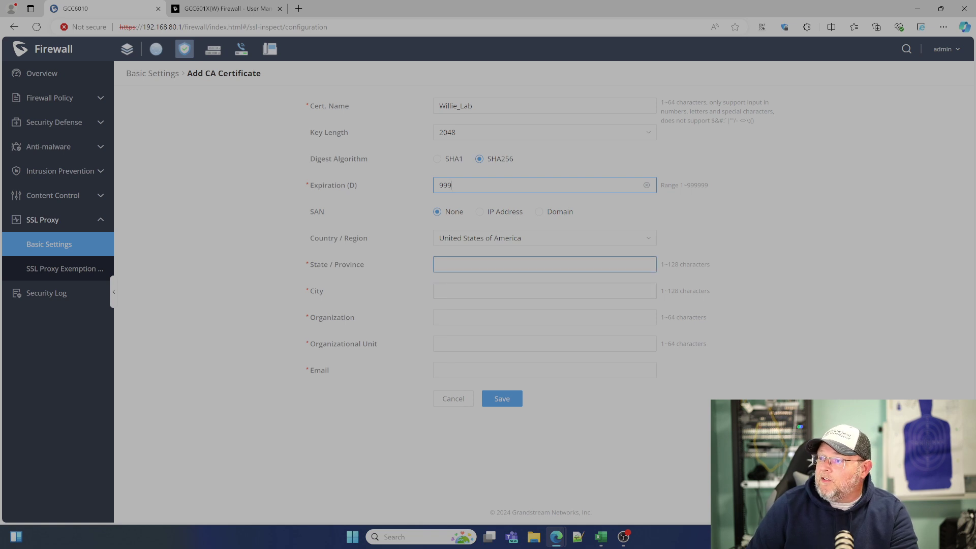
# Fill in State IL, City Peoria, Organization WHY, Unit IT and the contact e-mail, then save.
pyautogui.click(544, 265)
pyautogui.write('IL')
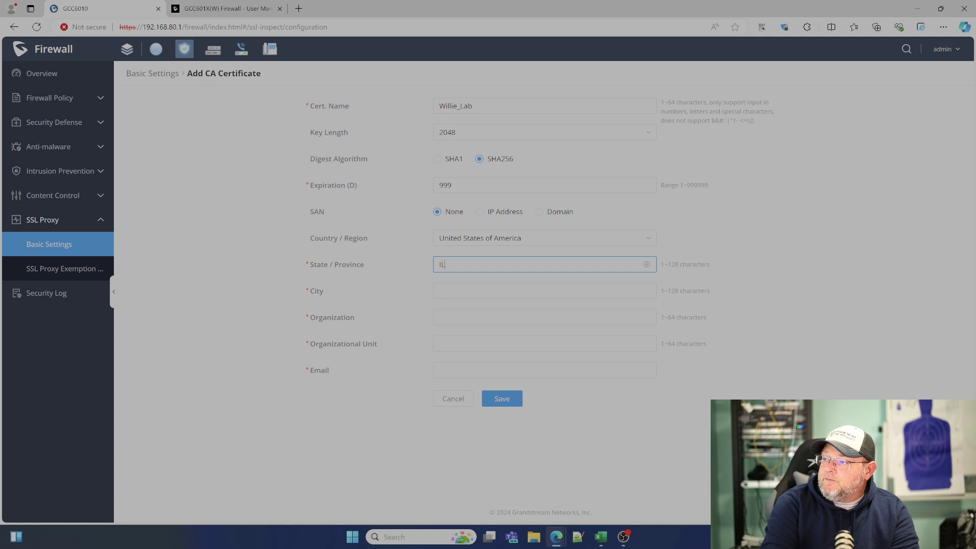
pyautogui.press('Tab')
pyautogui.write('Peoria')
pyautogui.press('Tab')
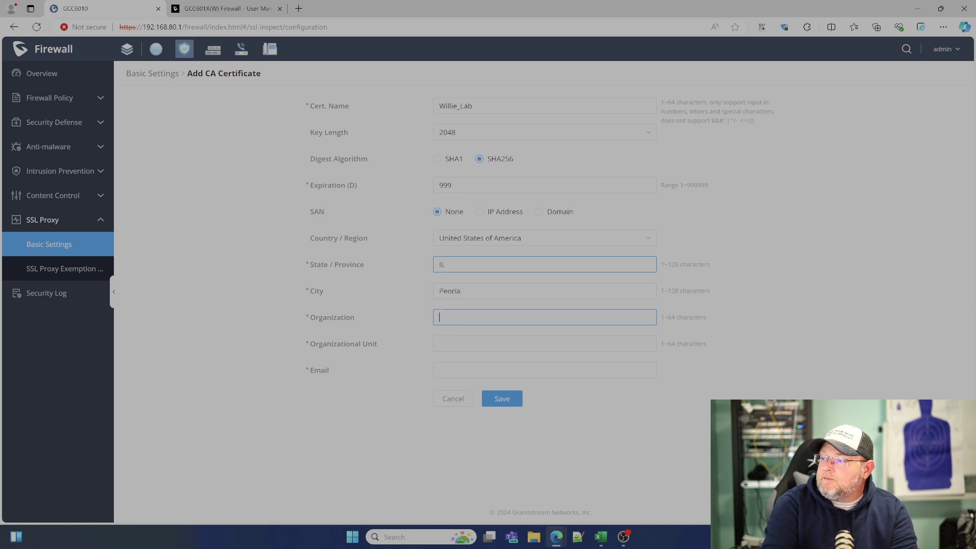
pyautogui.write('WHY')
pyautogui.press('Tab')
pyautogui.write('IT')
pyautogui.press('Tab')
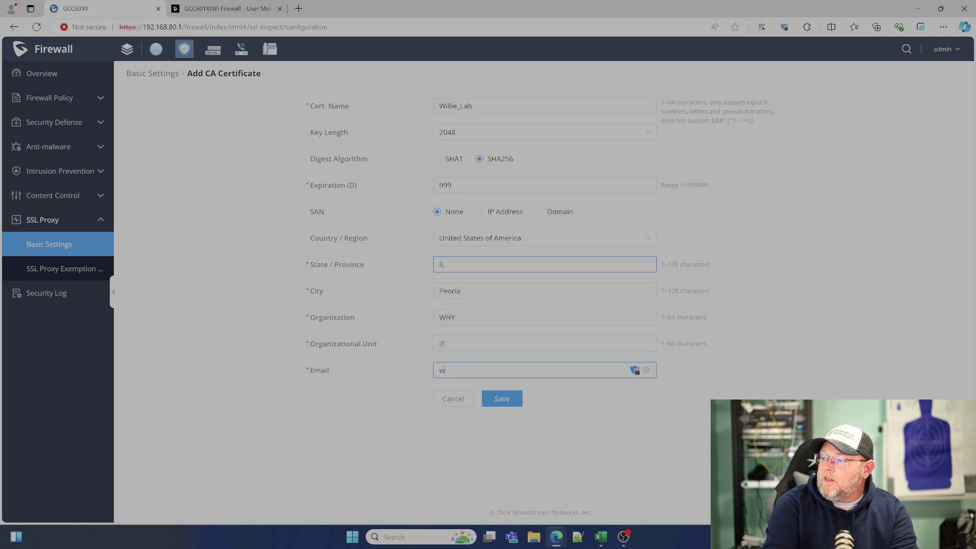
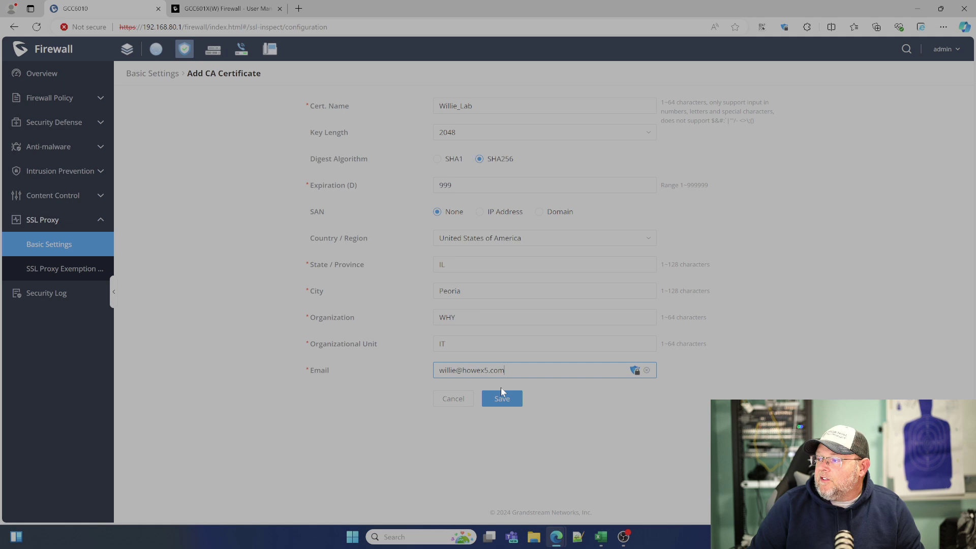
pyautogui.click(503, 398)
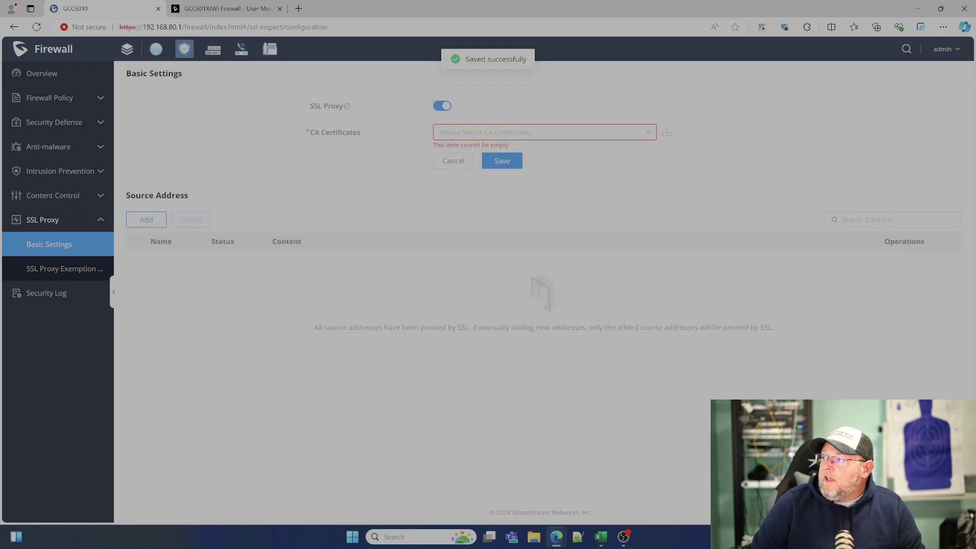
# Select the new lab CA certificate in SSL Proxy, then download and open the certificate file.
pyautogui.click(508, 132)
pyautogui.click(465, 165)
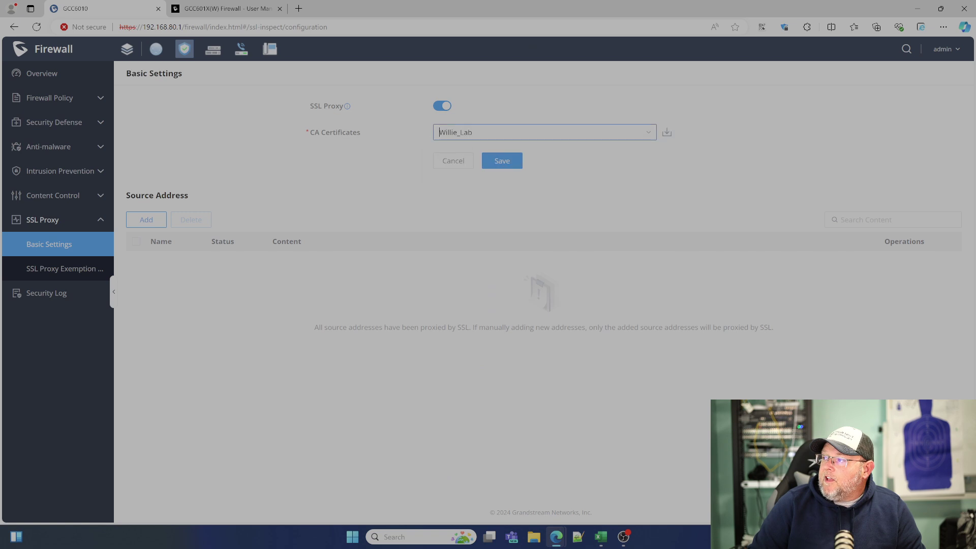
pyautogui.click(667, 134)
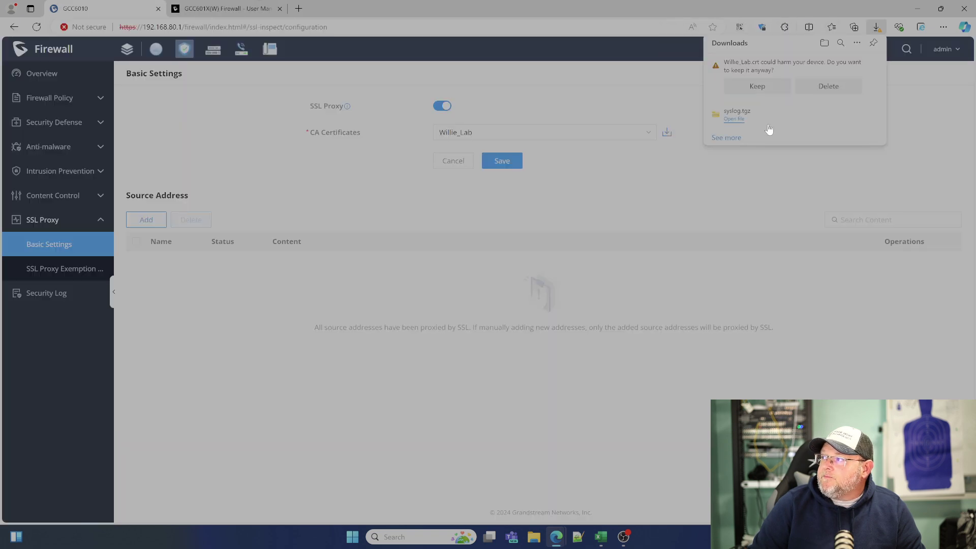
pyautogui.click(771, 88)
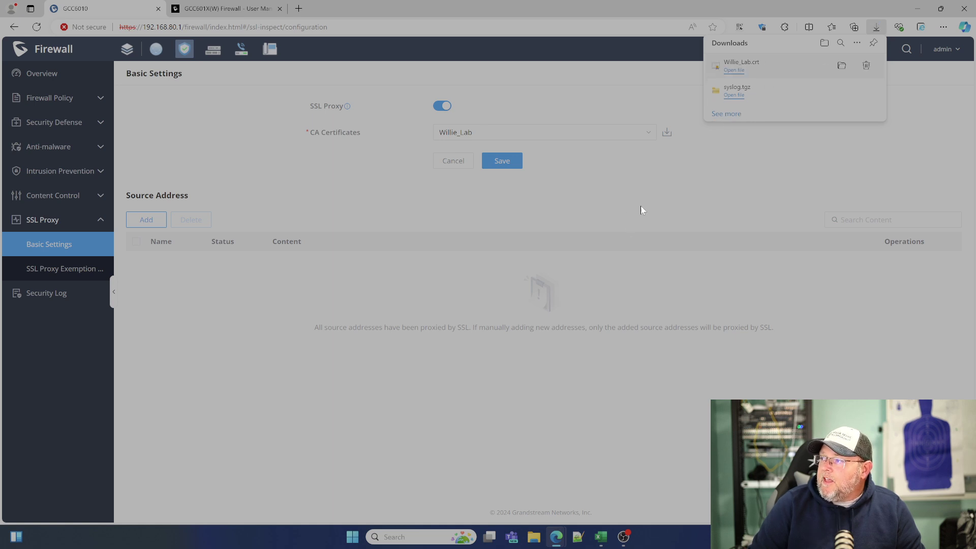
pyautogui.click(733, 70)
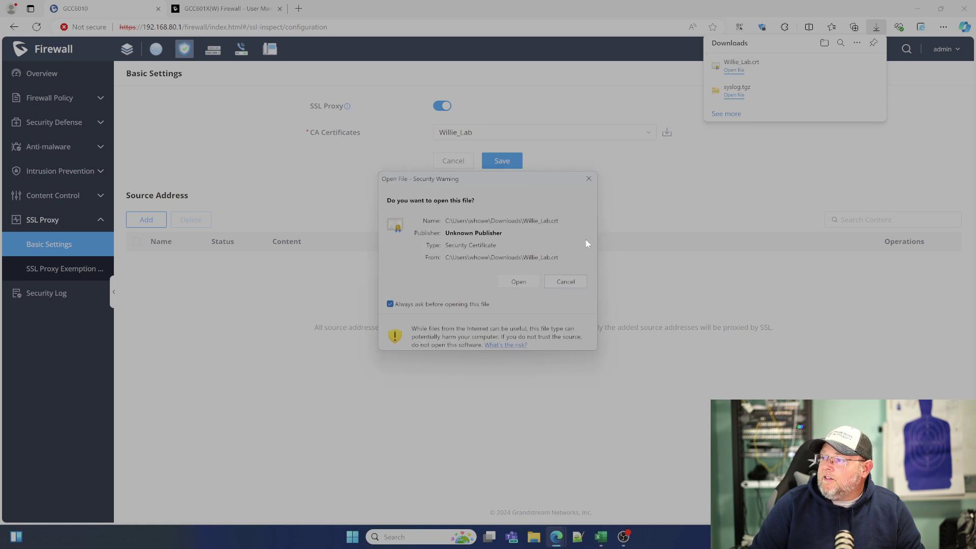
pyautogui.click(518, 282)
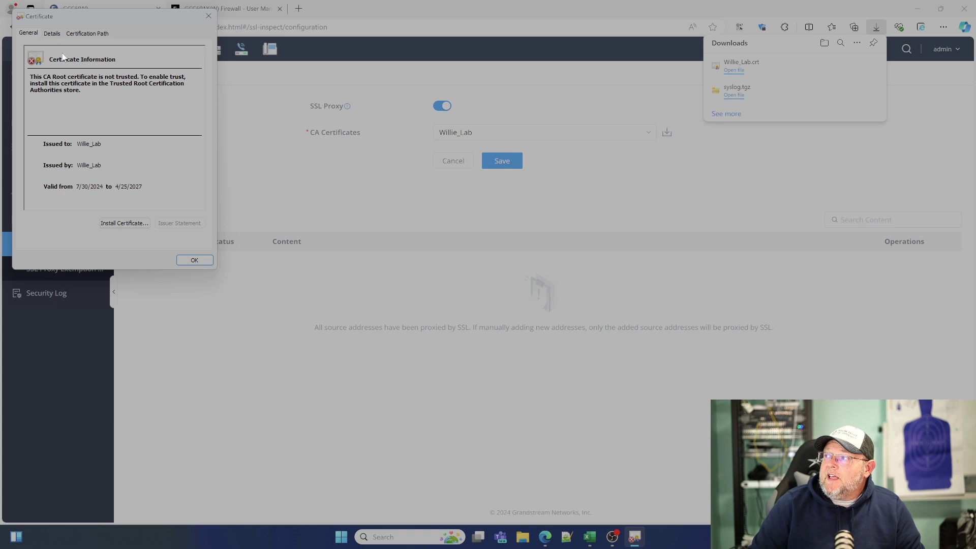
# Review the certificate's details and certification path, ending on the General tab marked untrusted.
pyautogui.click(52, 33)
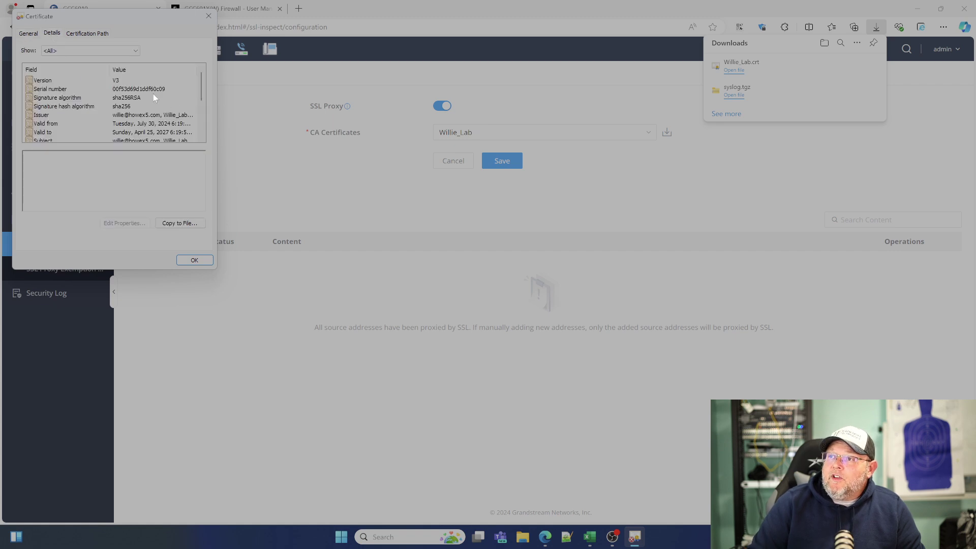
pyautogui.scroll(-2, 163, 112)
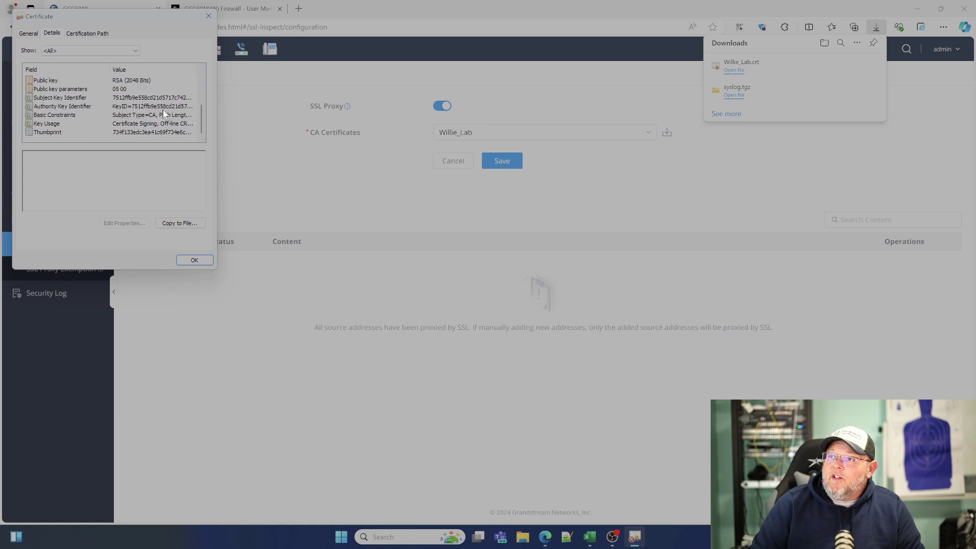
pyautogui.scroll(2, 115, 119)
pyautogui.click(87, 33)
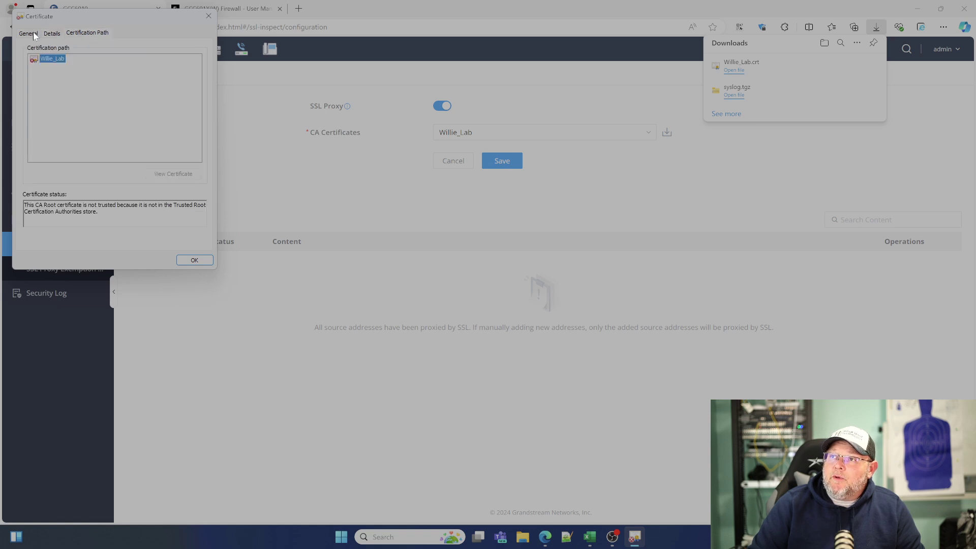
pyautogui.click(28, 33)
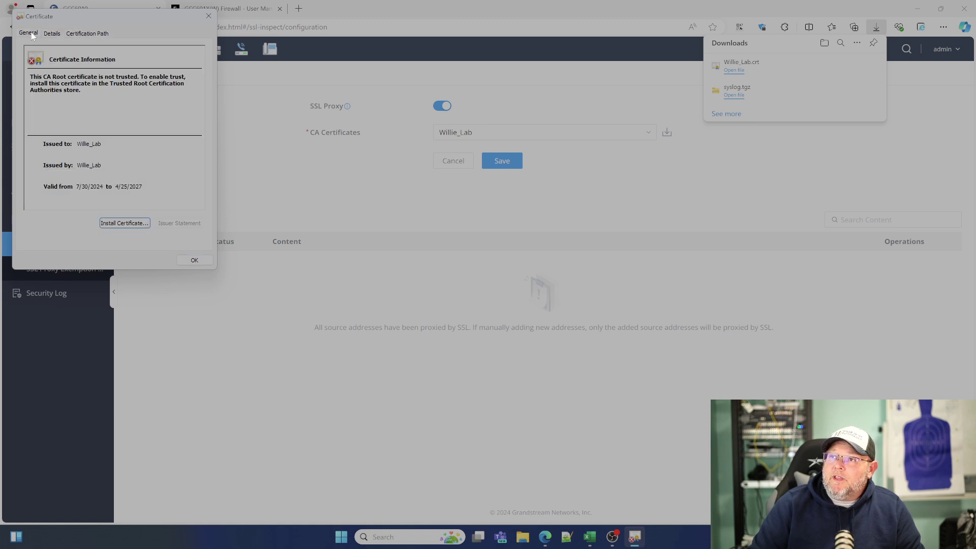
# Begin installing the certificate for Local Machine, checking the manual's trust instructions along the way.
pyautogui.click(127, 222)
pyautogui.click(64, 176)
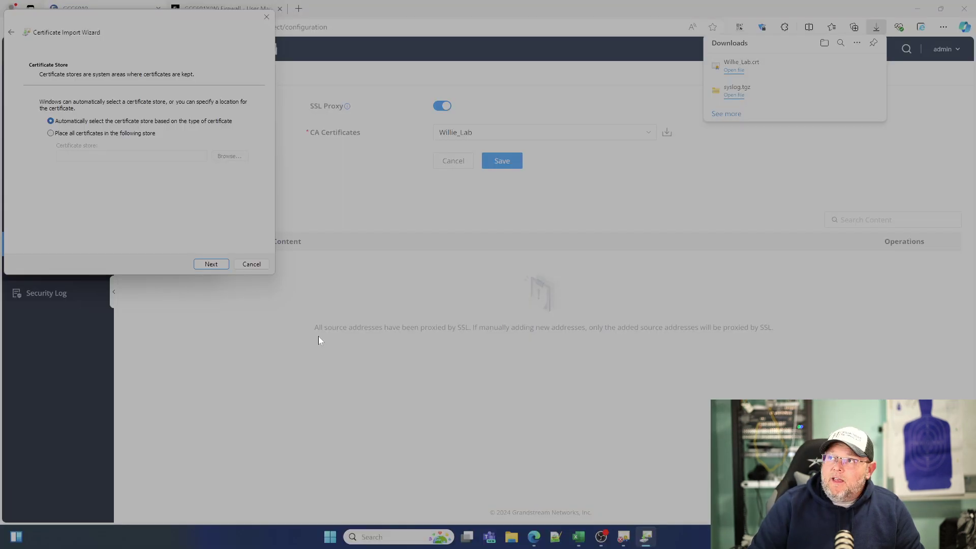
pyautogui.moveTo(141, 22); pyautogui.dragTo(170, 55)
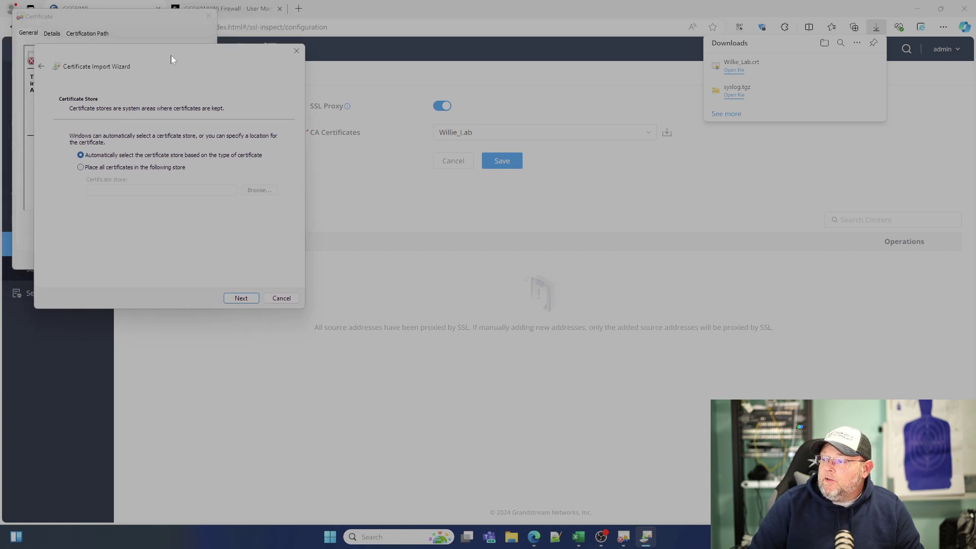
pyautogui.click(228, 7)
pyautogui.click(238, 5)
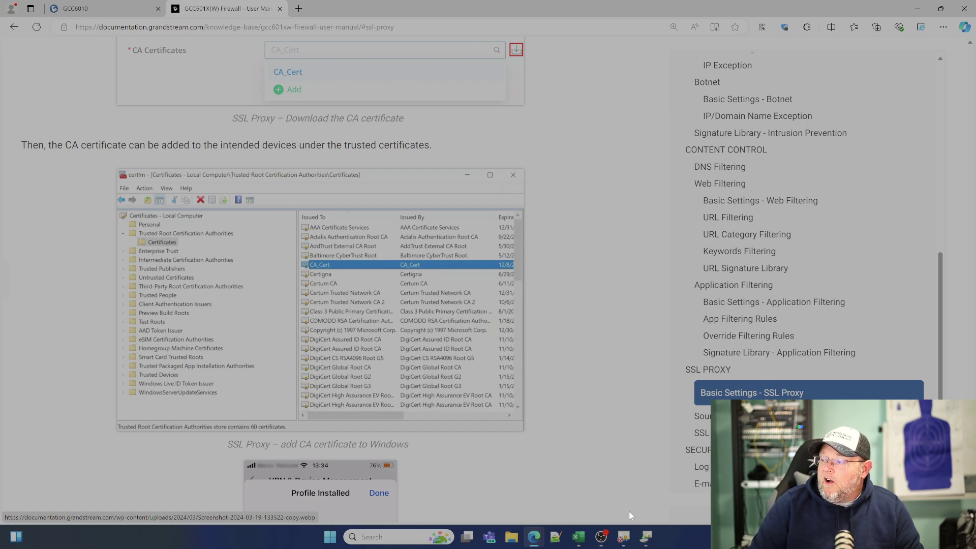
pyautogui.click(646, 540)
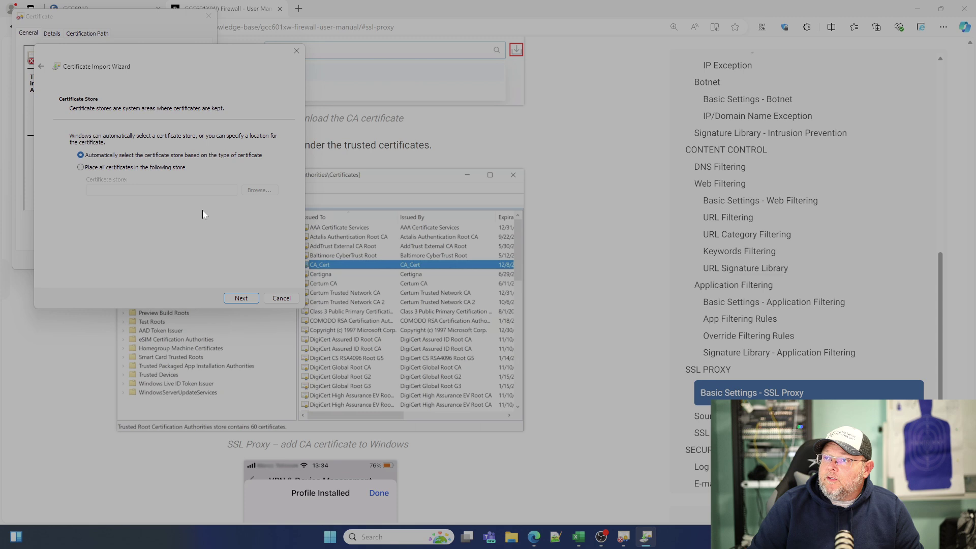
# Import the certificate into the Trusted Root Certification Authorities store and return to the firewall settings.
pyautogui.click(143, 168)
pyautogui.click(258, 190)
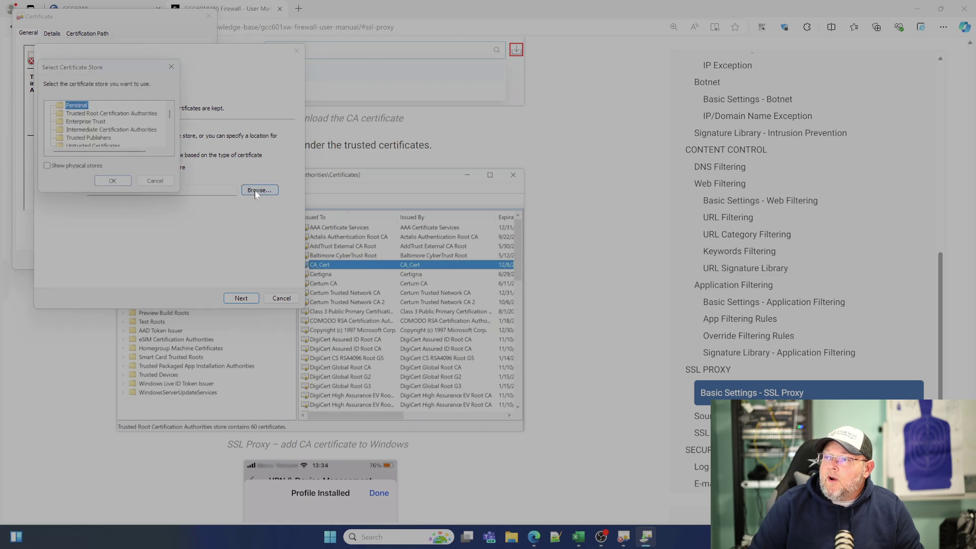
pyautogui.click(98, 114)
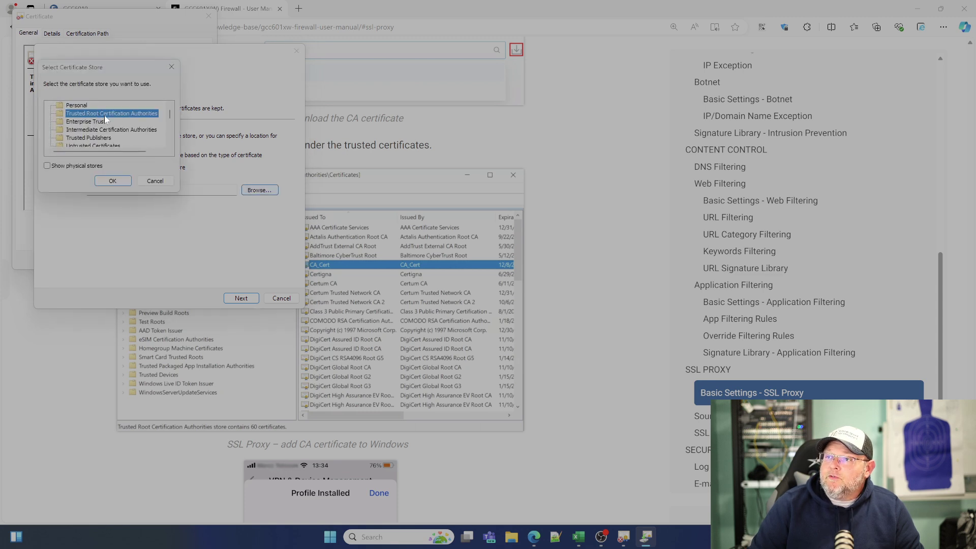
pyautogui.click(113, 181)
pyautogui.click(241, 299)
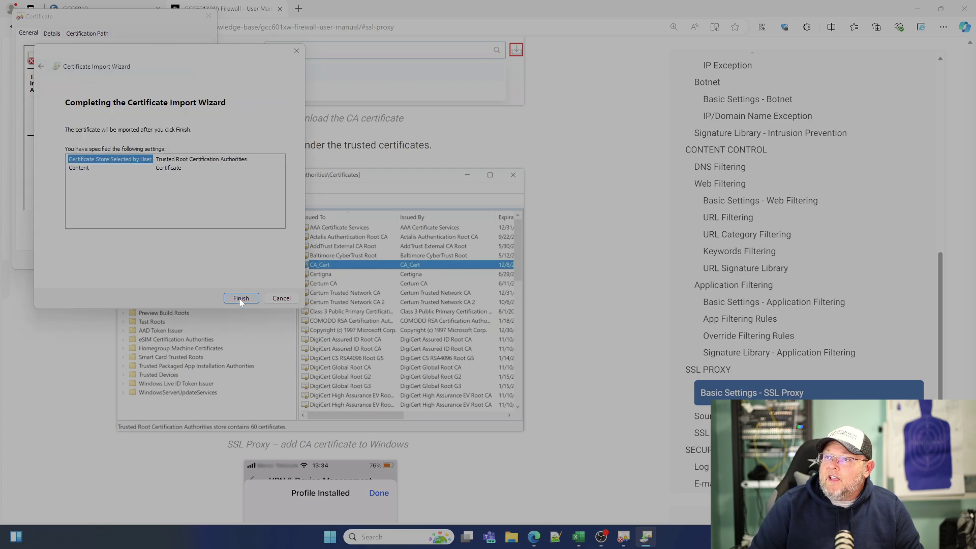
pyautogui.click(239, 300)
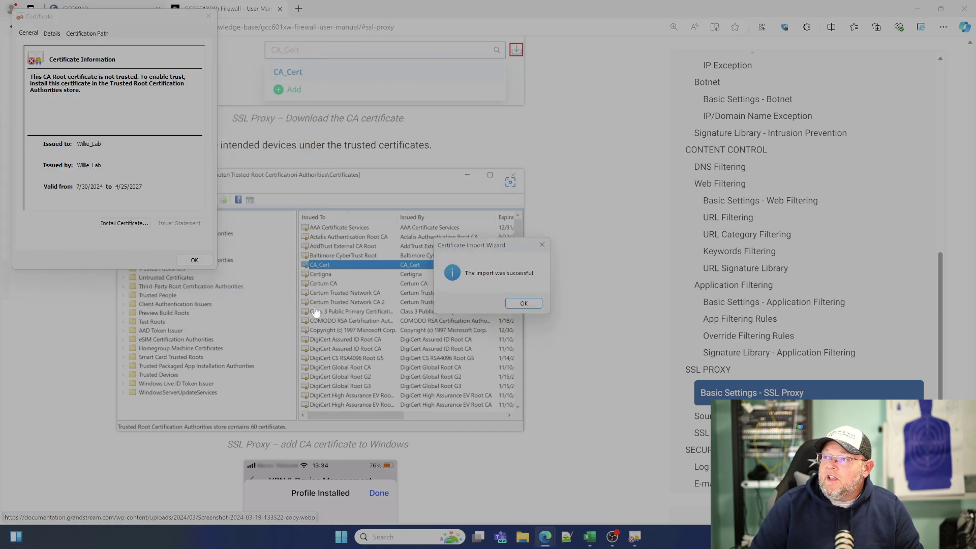
pyautogui.click(523, 304)
pyautogui.click(195, 260)
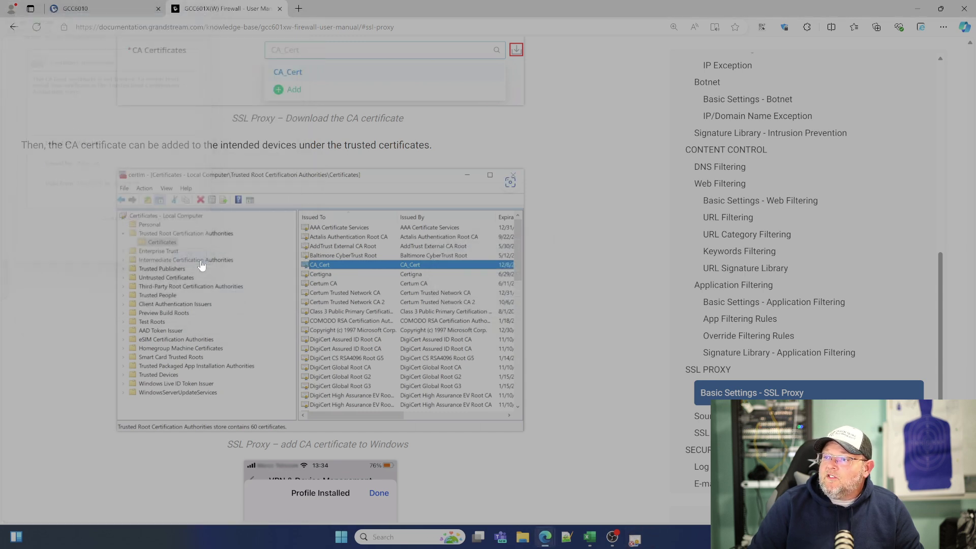
pyautogui.click(111, 5)
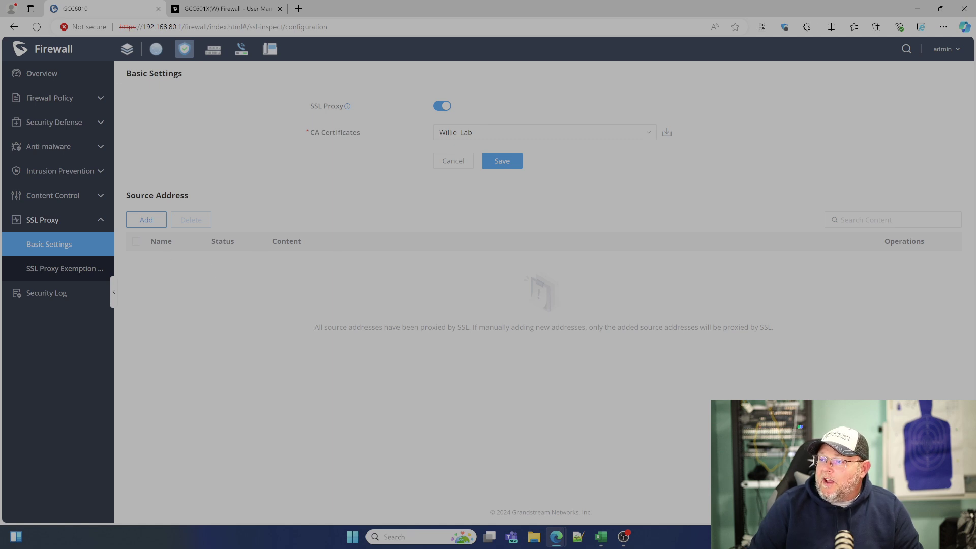
pyautogui.moveTo(314, 327); pyautogui.dragTo(464, 332)
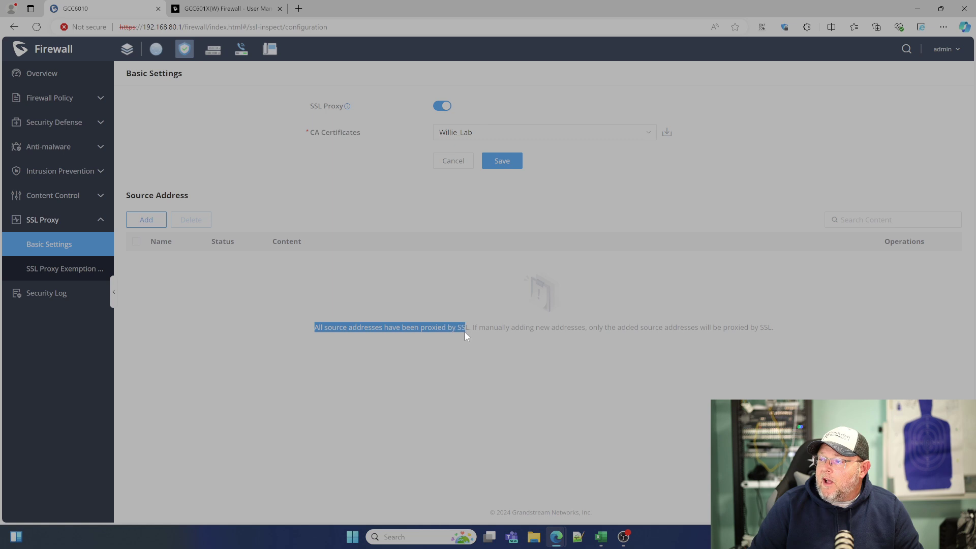
pyautogui.moveTo(569, 333); pyautogui.dragTo(582, 334)
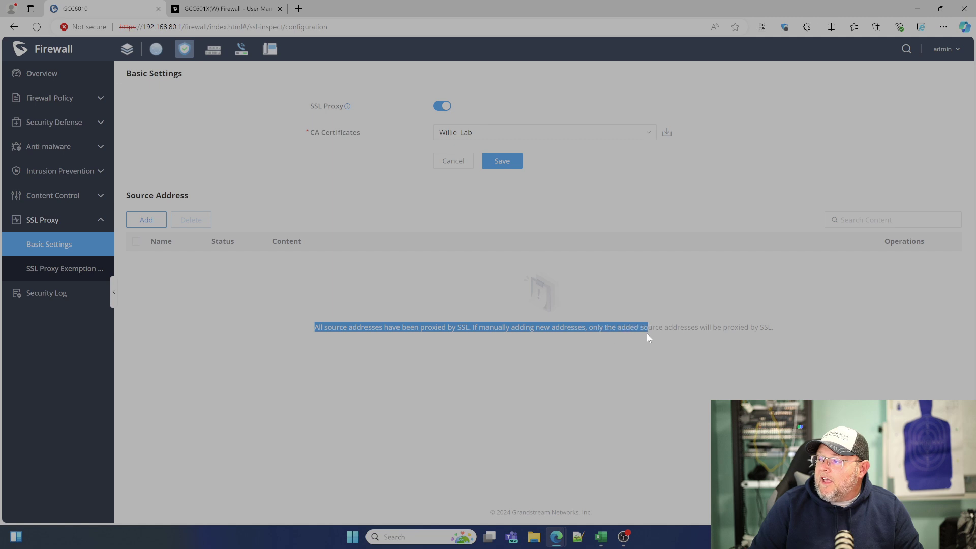
pyautogui.moveTo(736, 334); pyautogui.dragTo(307, 327)
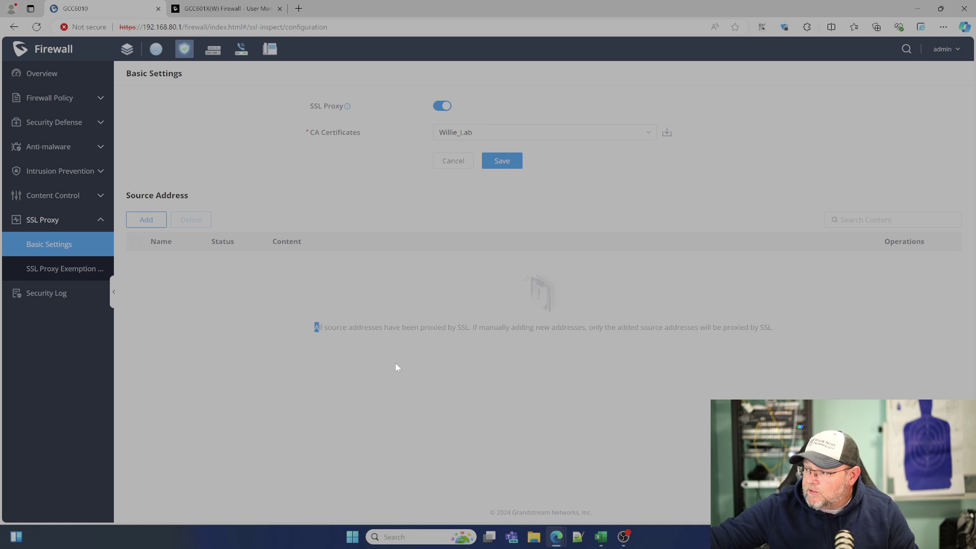
pyautogui.click(264, 354)
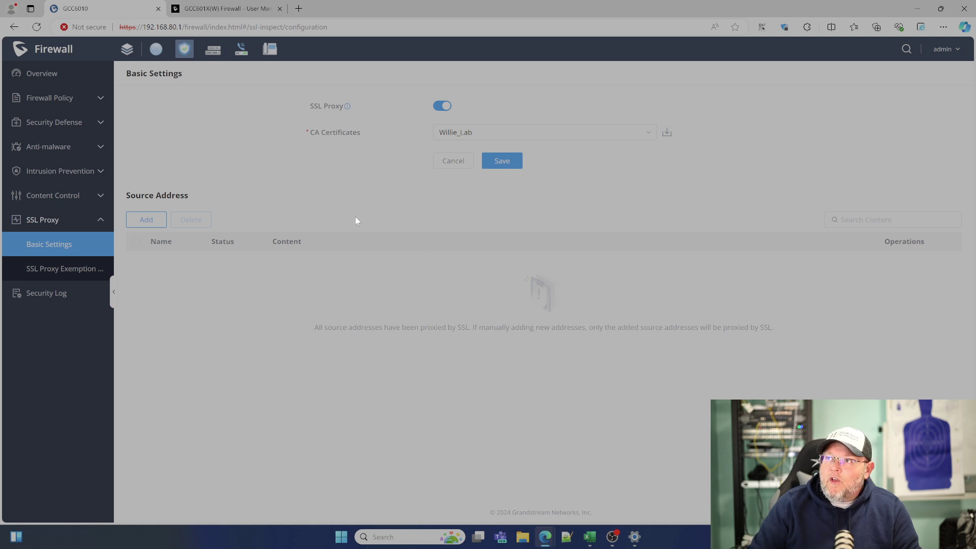
# Load google.com in a new InPrivate window.
pyautogui.click(944, 27)
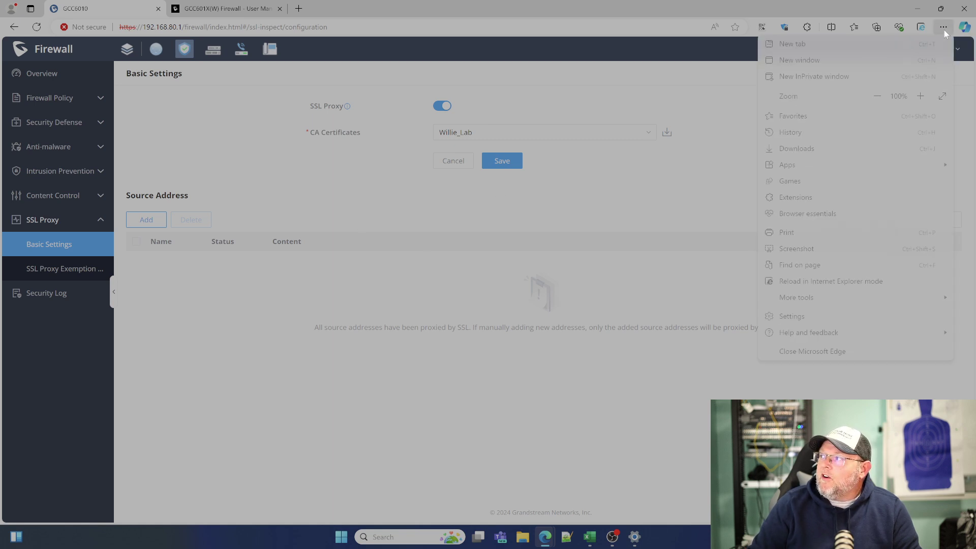
pyautogui.click(870, 76)
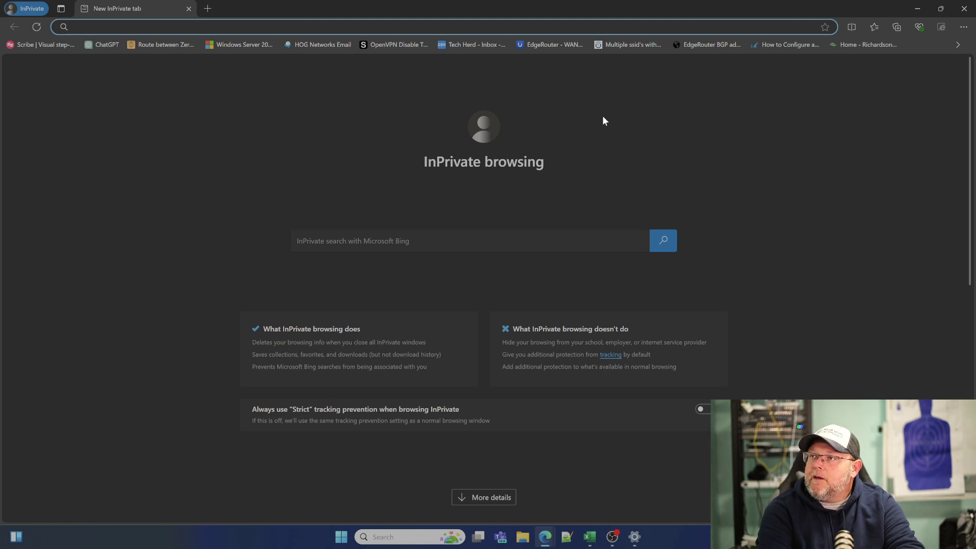
pyautogui.write('google.com')
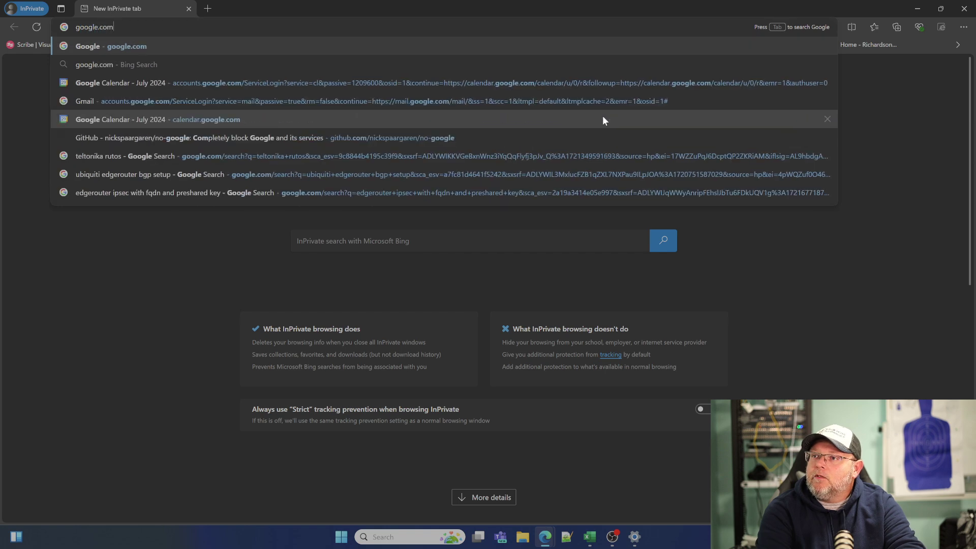
pyautogui.press('Return')
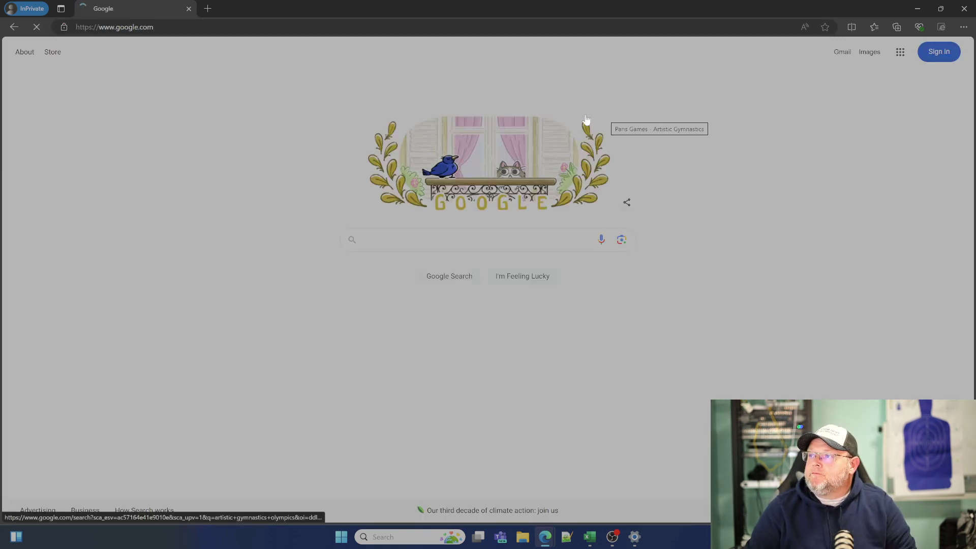
# Inspect google.com's certificate and verify it is issued by the lab CA.
pyautogui.click(64, 26)
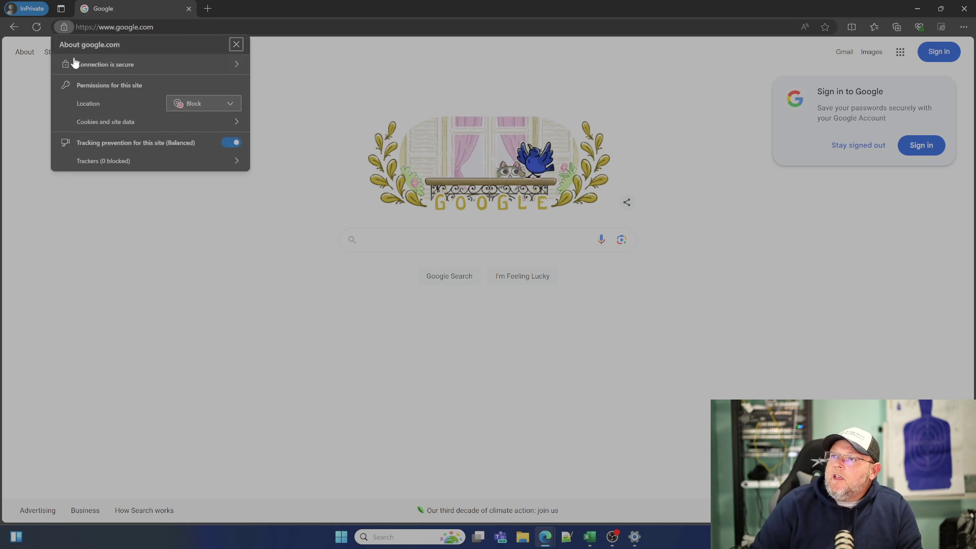
pyautogui.click(119, 65)
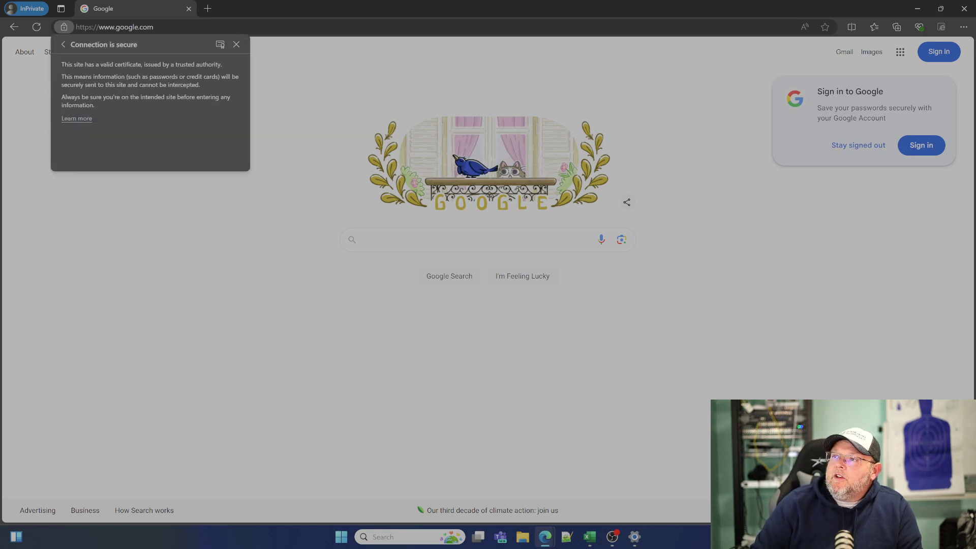
pyautogui.click(221, 44)
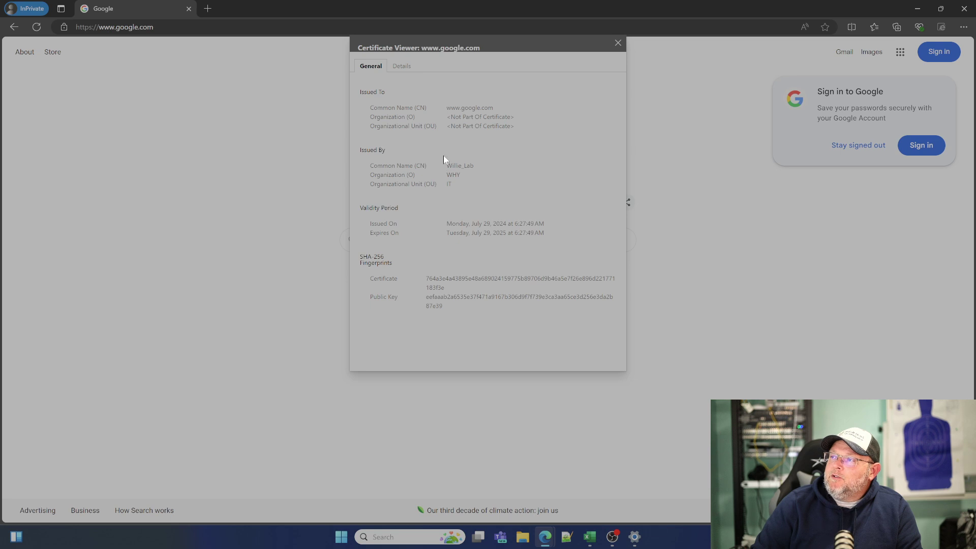
pyautogui.click(398, 67)
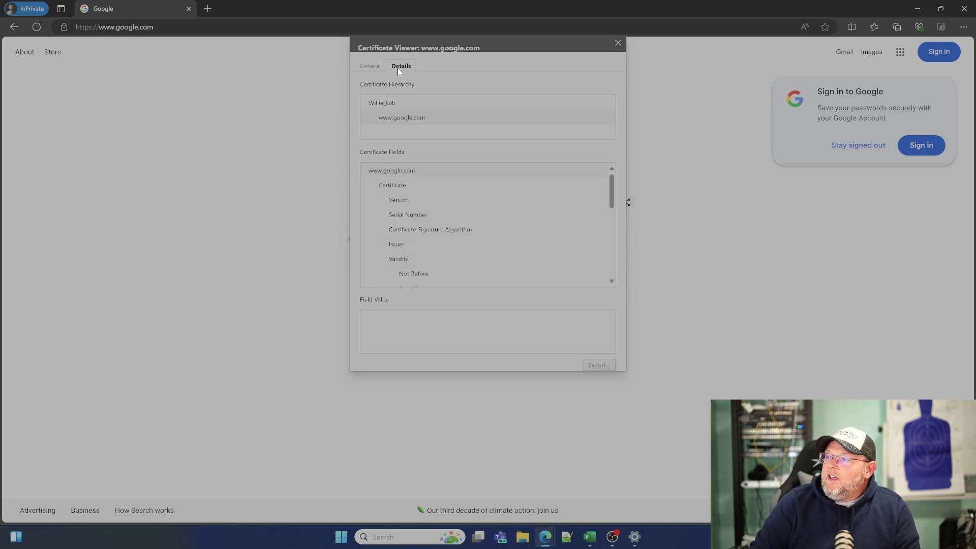
pyautogui.click(367, 68)
pyautogui.click(618, 44)
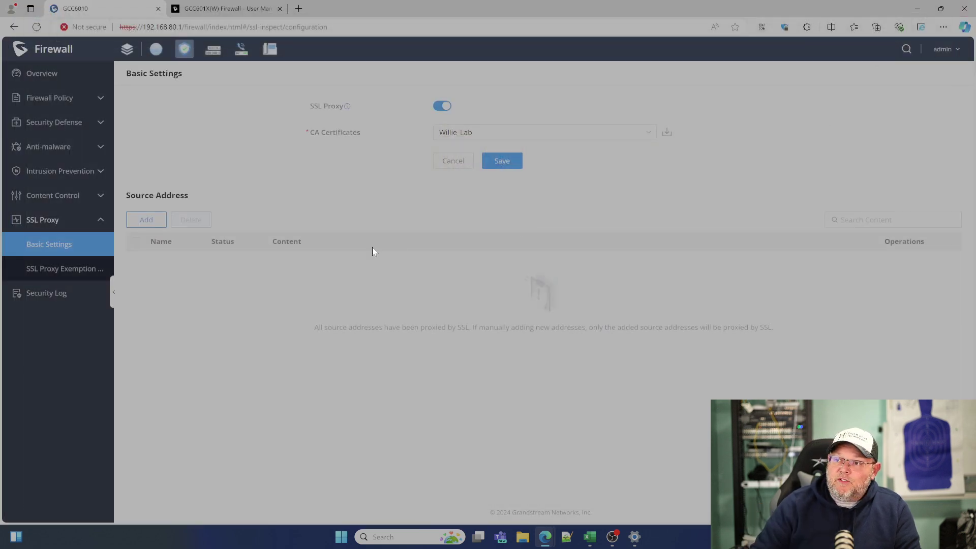
# In Web Filtering, start a URL filter rule, try Wildcard then Simple Match, and cancel it.
pyautogui.click(62, 200)
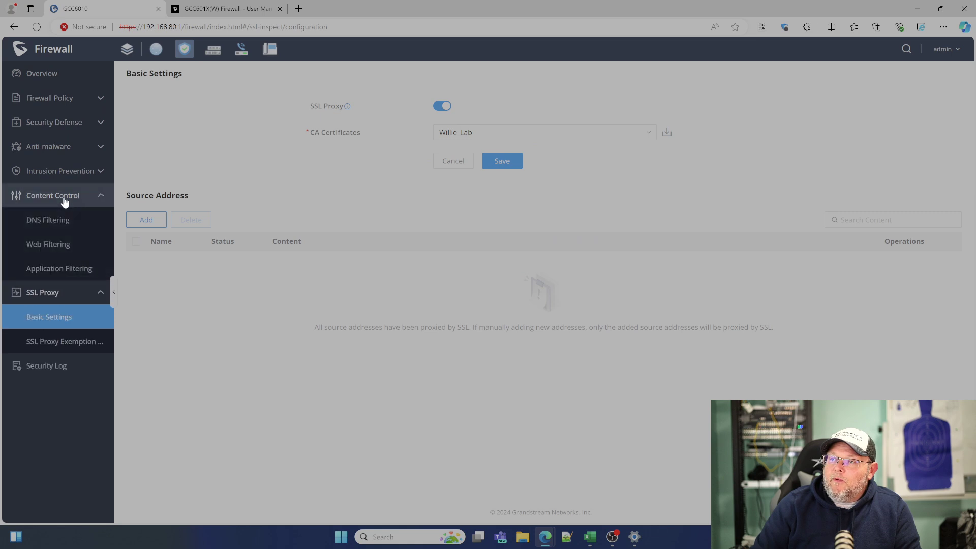
pyautogui.click(58, 246)
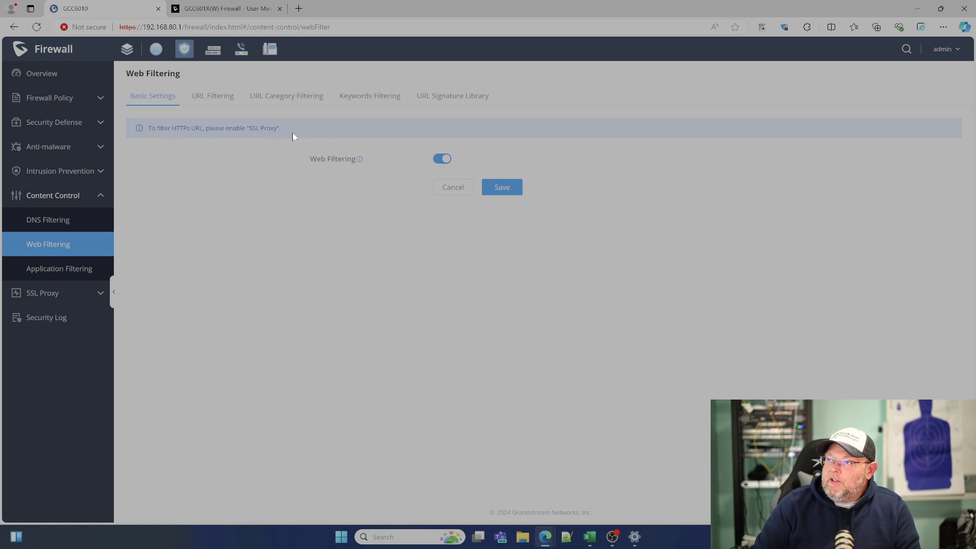
pyautogui.click(210, 98)
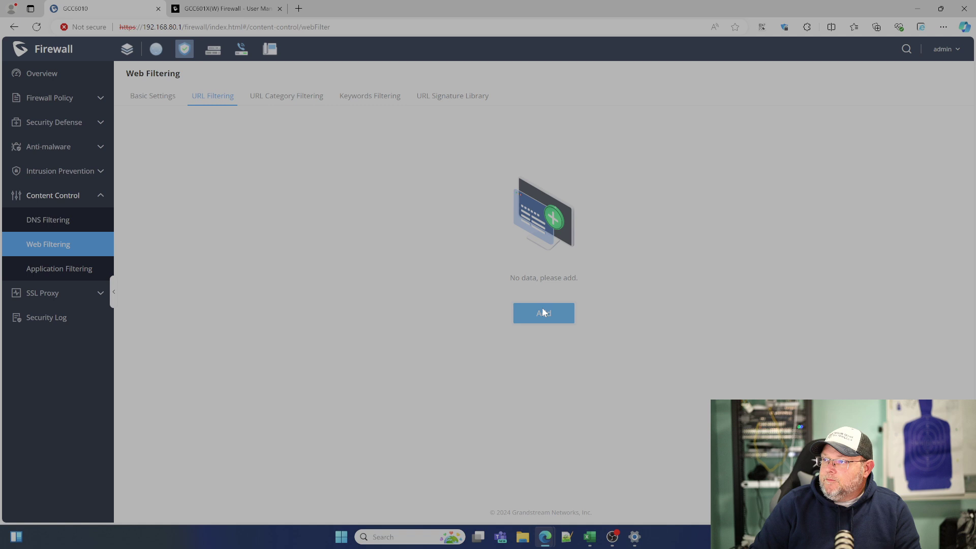
pyautogui.click(542, 312)
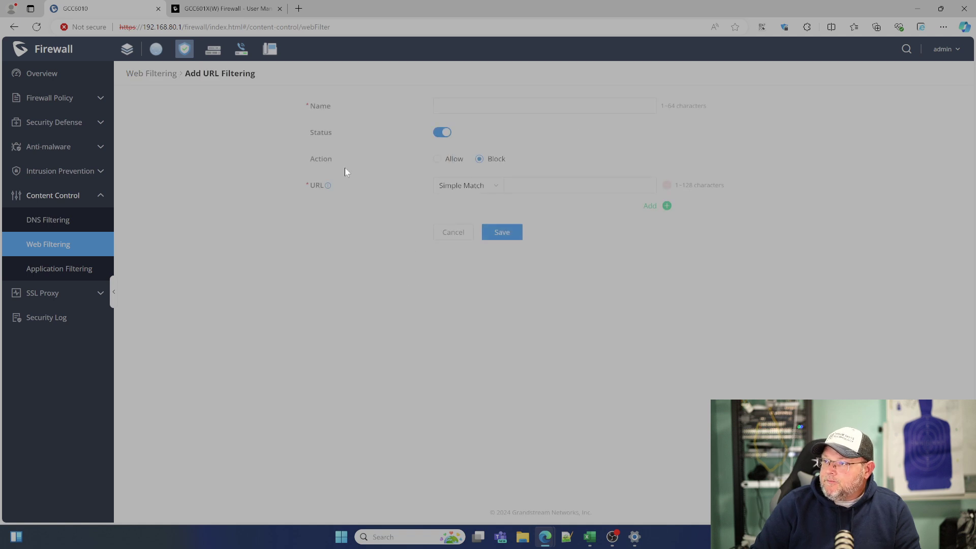
pyautogui.click(489, 189)
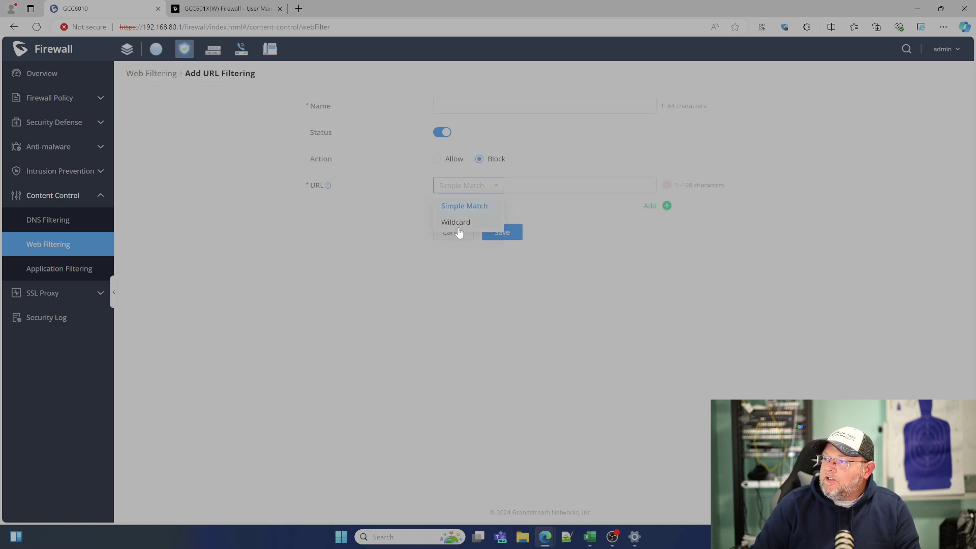
pyautogui.click(460, 224)
pyautogui.click(485, 192)
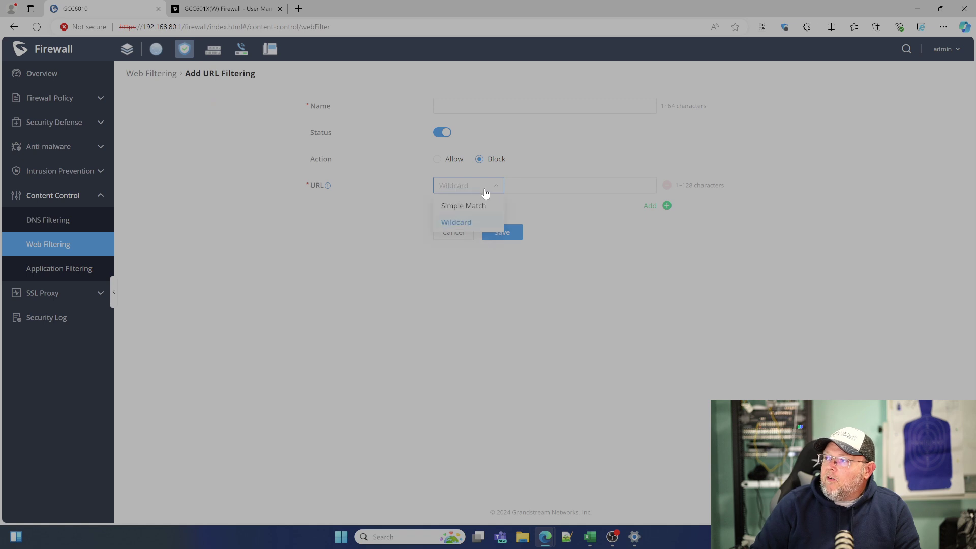
pyautogui.click(478, 205)
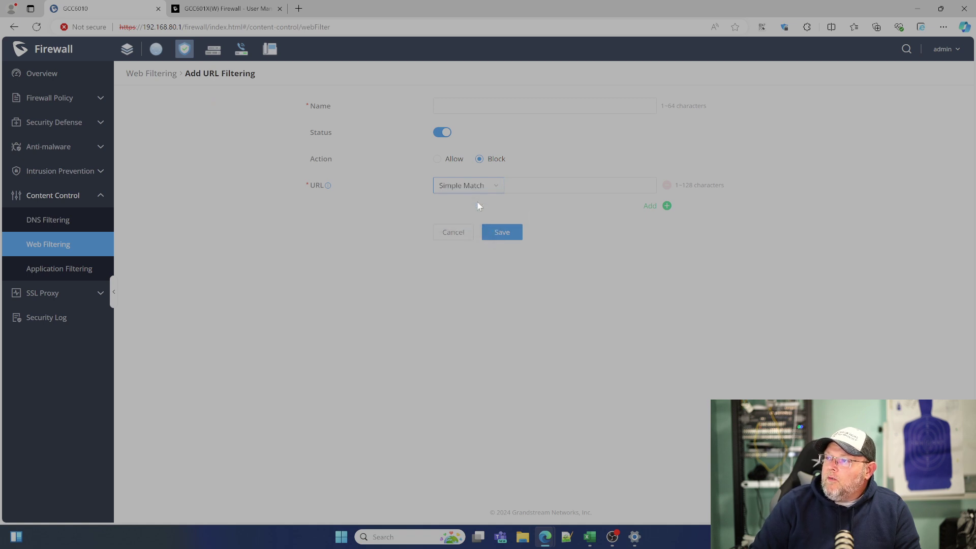
pyautogui.click(458, 230)
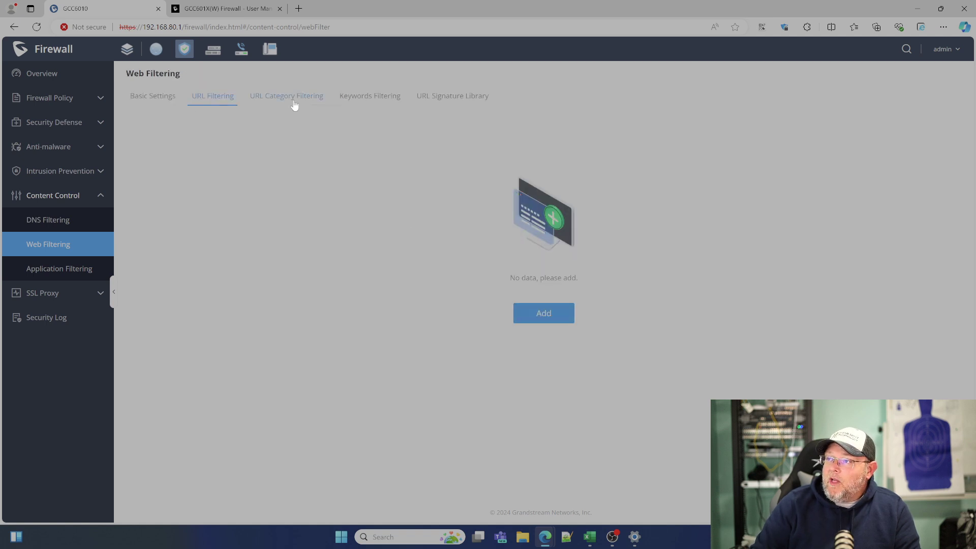
# Review the URL Category Filtering list, with every category at All Allow.
pyautogui.click(294, 99)
pyautogui.scroll(-5, 382, 258)
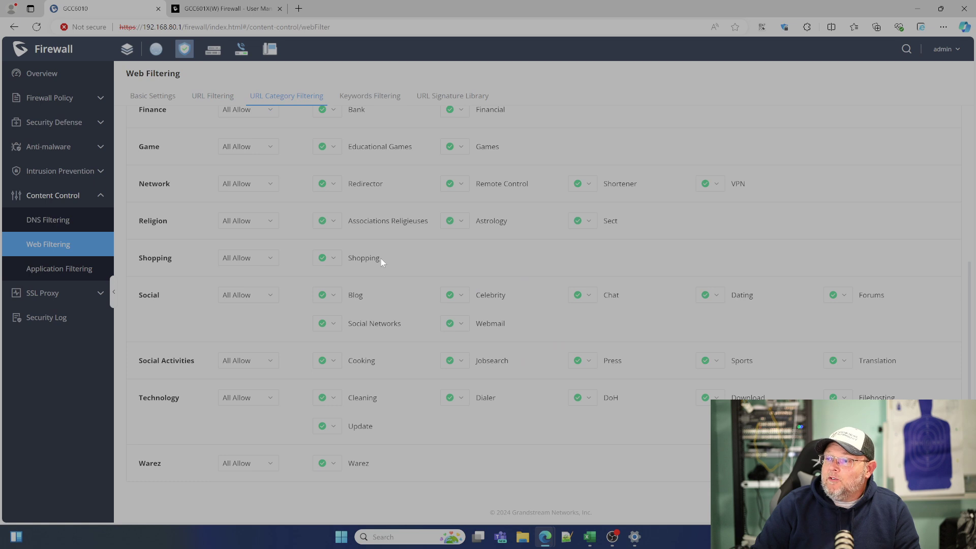
pyautogui.scroll(5, 380, 258)
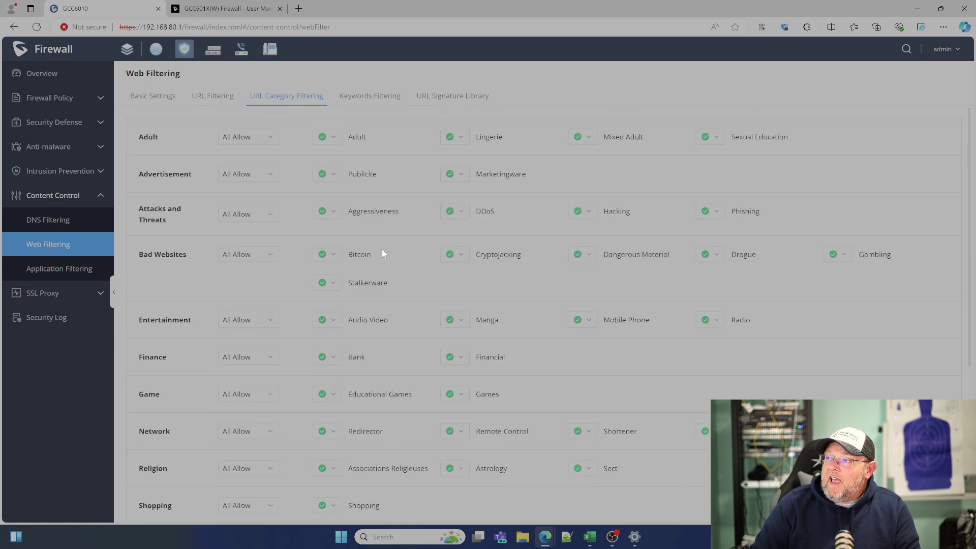
# Start a new Keywords Filtering rule and give it a name.
pyautogui.click(375, 101)
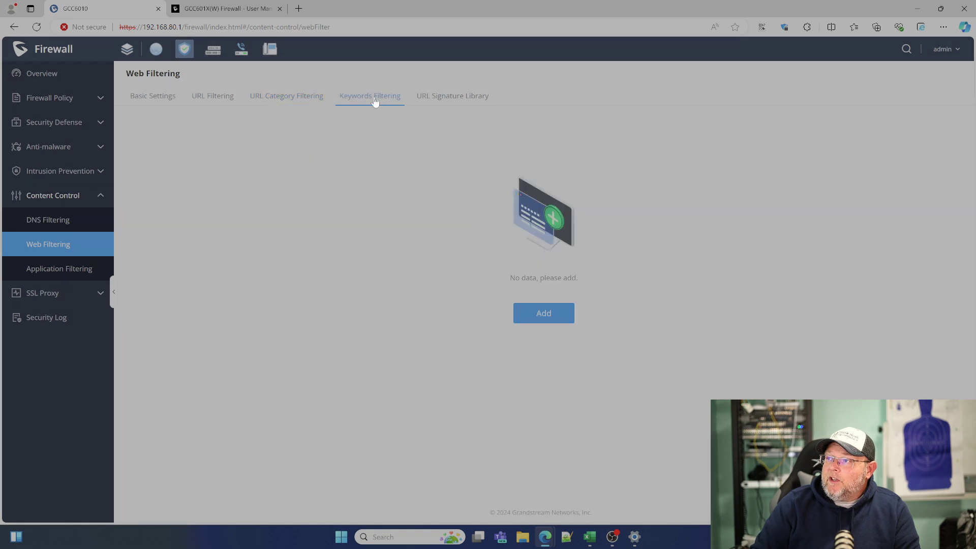
pyautogui.click(443, 100)
pyautogui.click(375, 101)
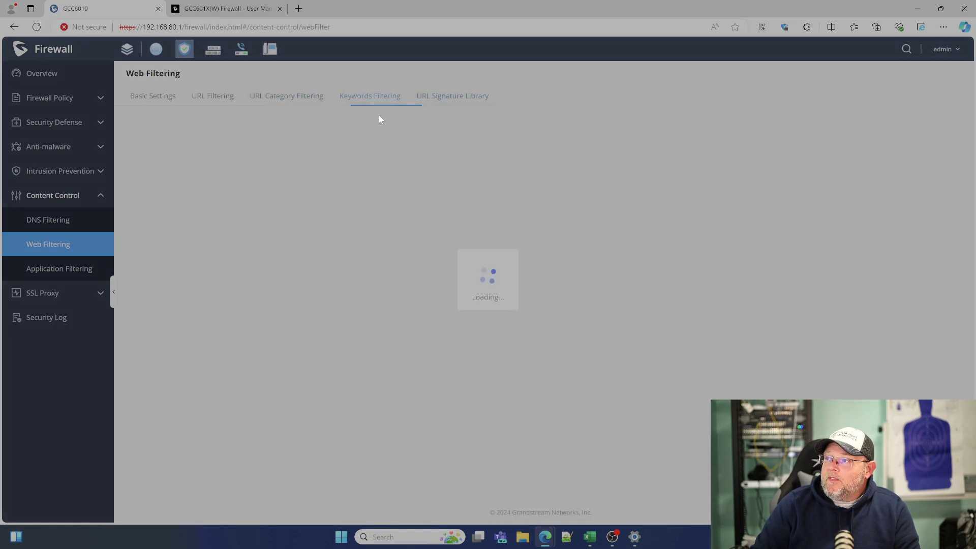
pyautogui.click(533, 322)
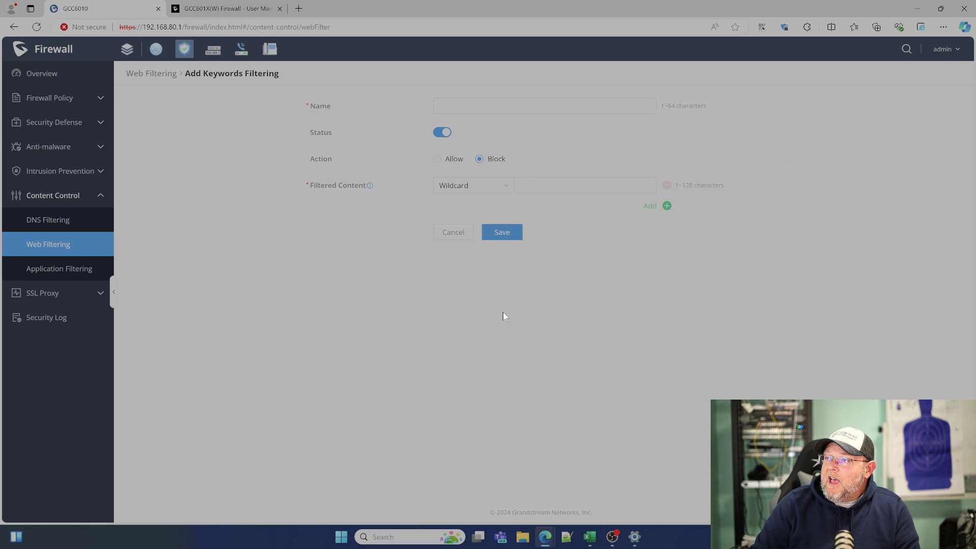
pyautogui.click(470, 106)
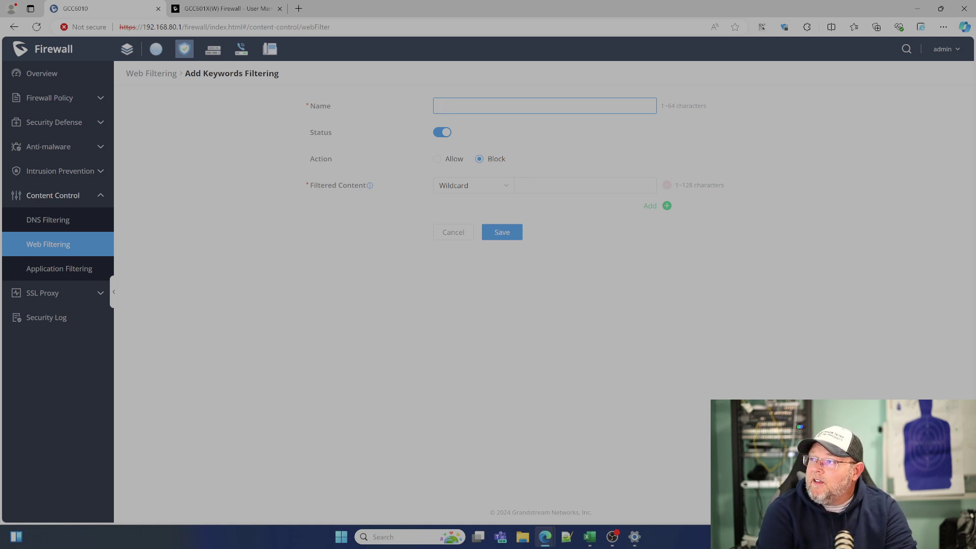
pyautogui.write('Willie')
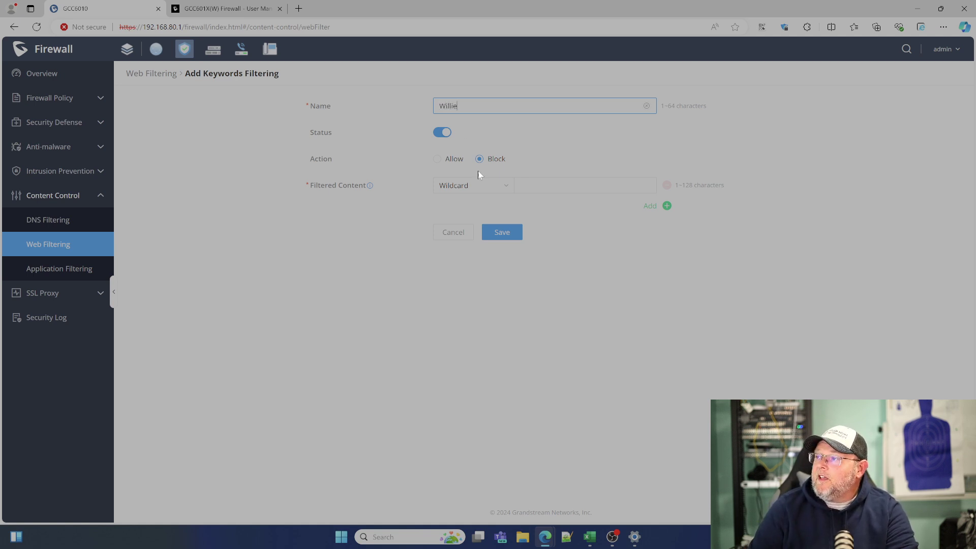
# Block a Wildcard keyword for the person's full name, drop the empty extra row, and save.
pyautogui.click(496, 194)
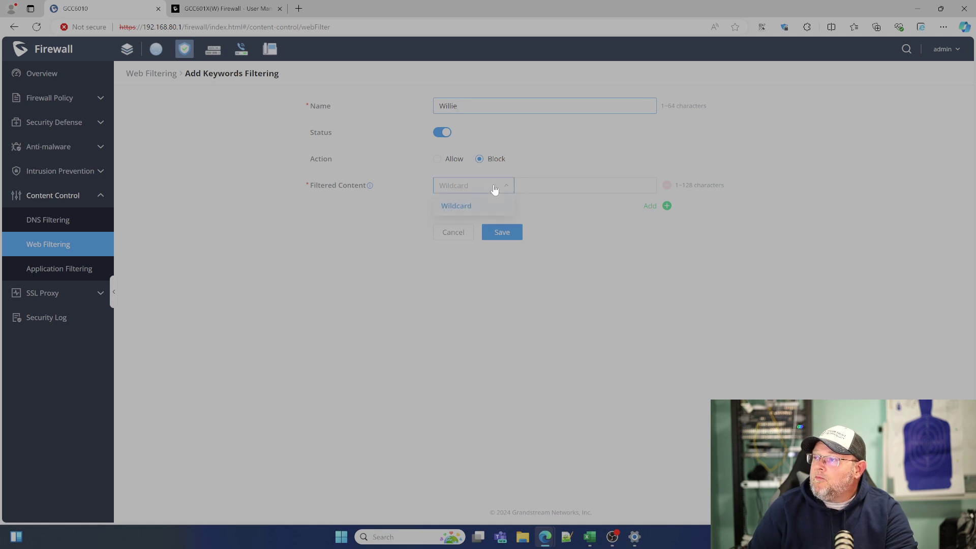
pyautogui.click(521, 186)
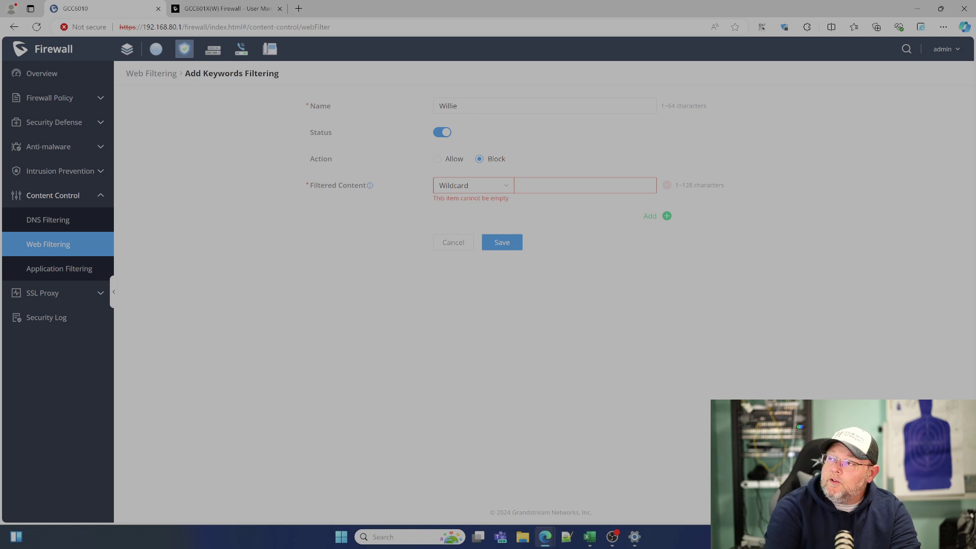
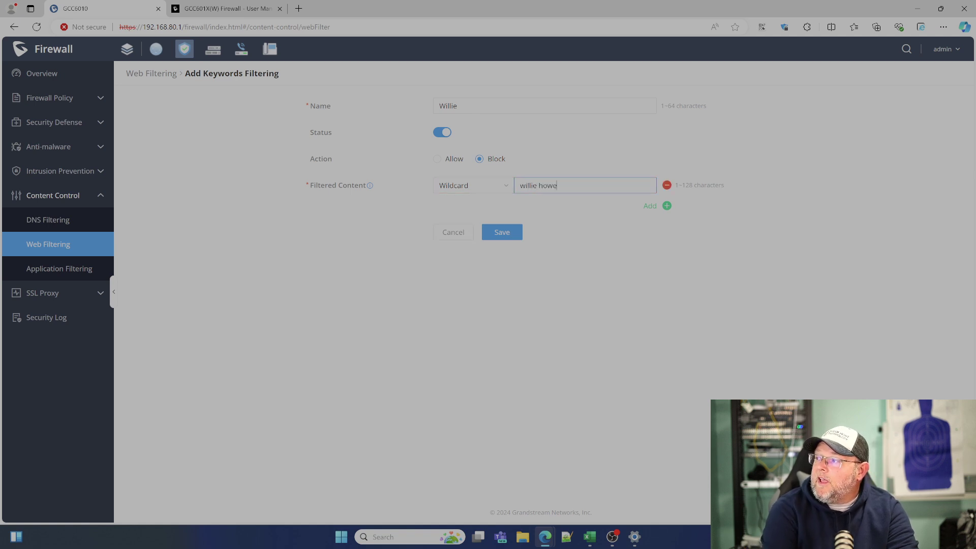
pyautogui.click(654, 206)
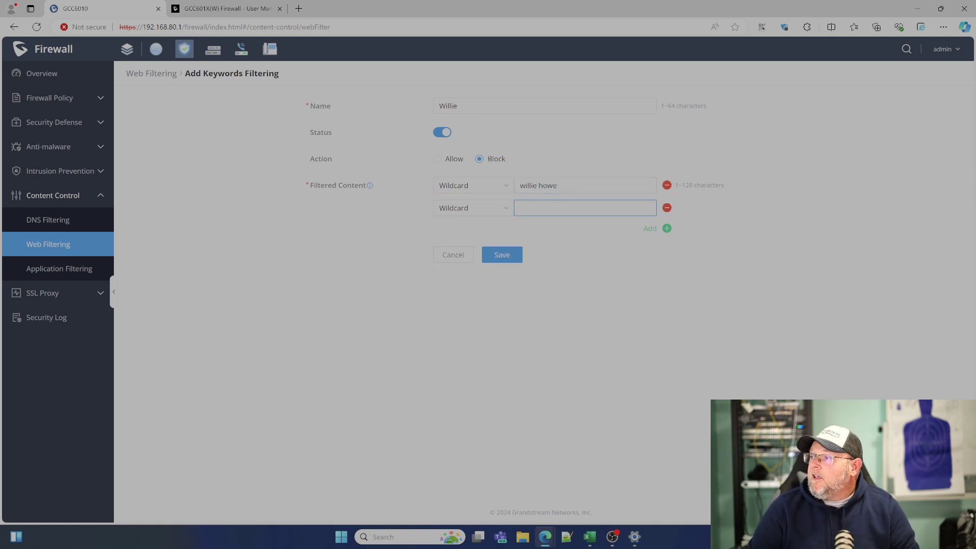
pyautogui.click(511, 261)
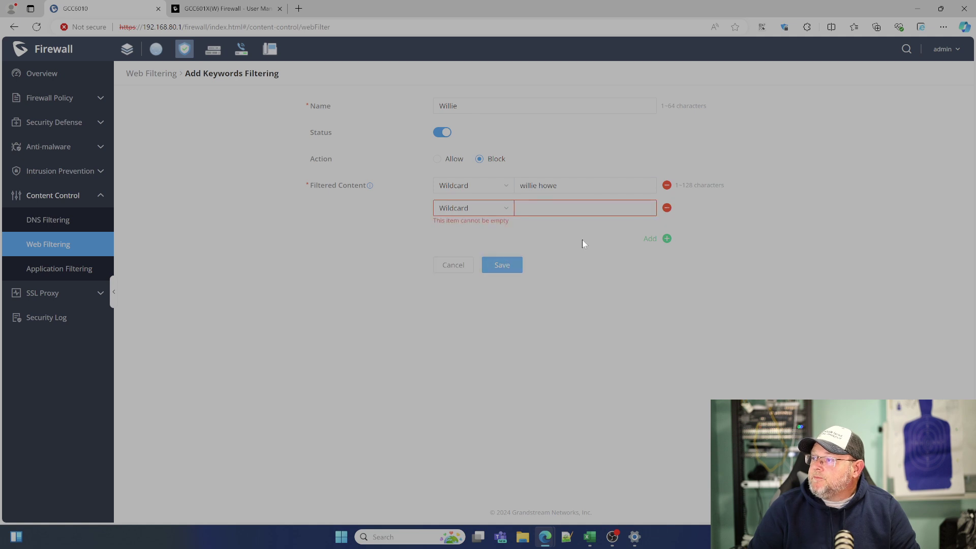
pyautogui.click(668, 210)
pyautogui.click(517, 236)
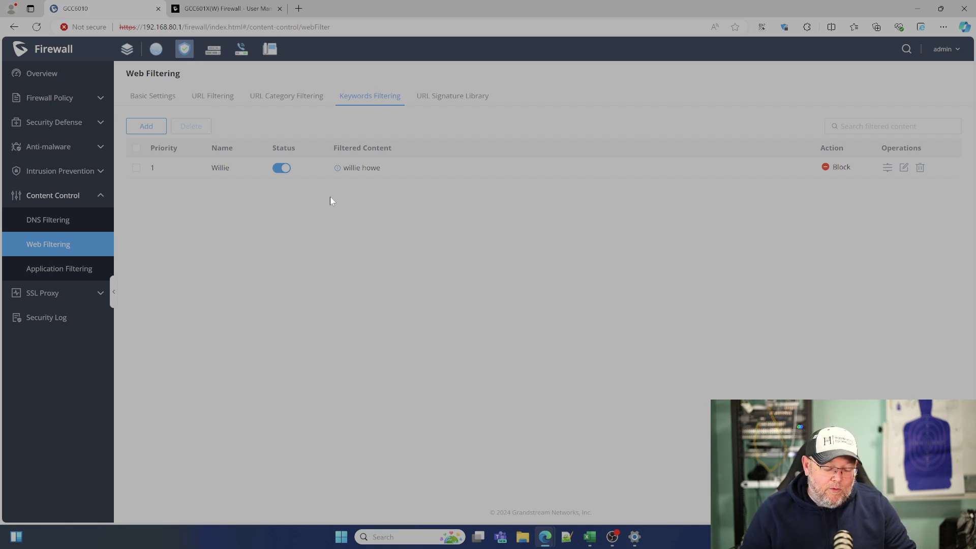
# Set the Adult row in URL Category Filtering to All BLOCK.
pyautogui.click(228, 97)
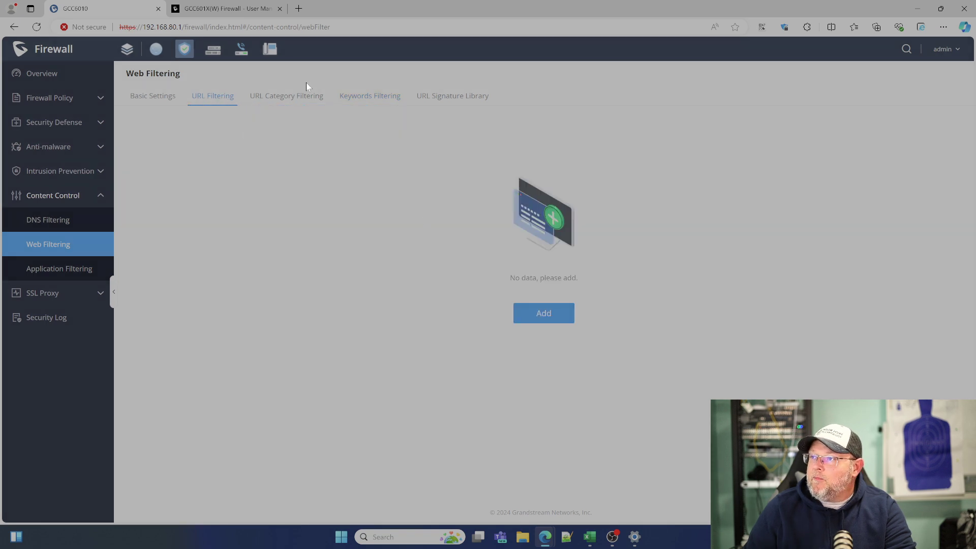
pyautogui.click(304, 95)
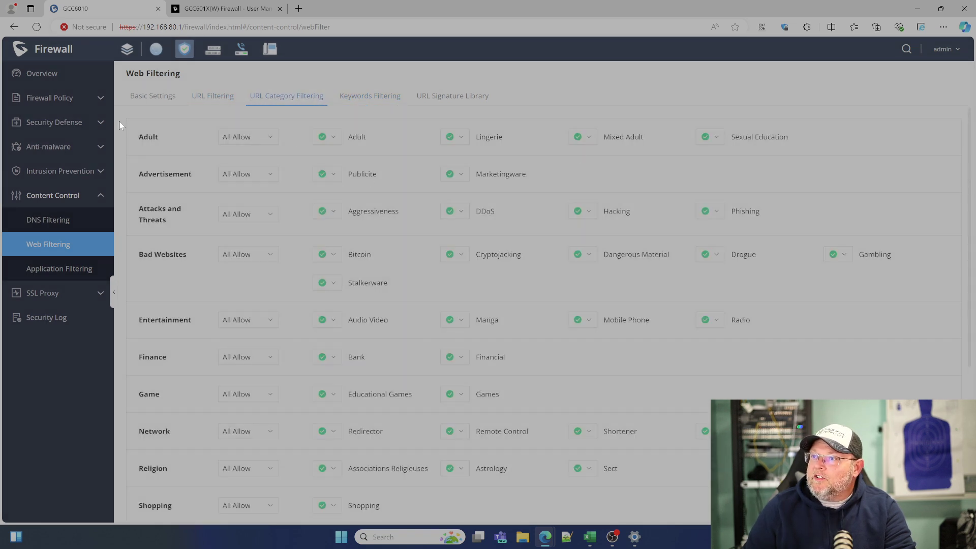
pyautogui.click(245, 137)
pyautogui.click(249, 172)
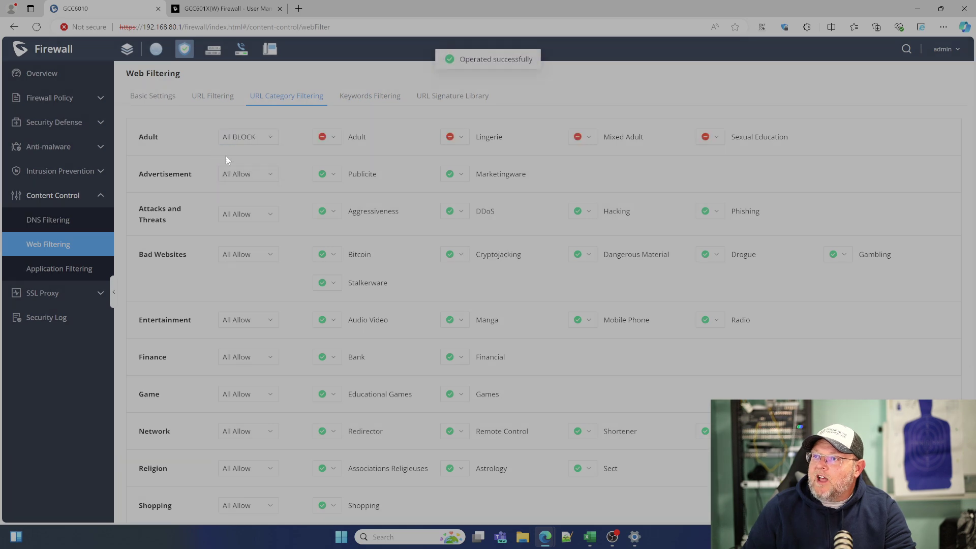
pyautogui.scroll(-5, 469, 313)
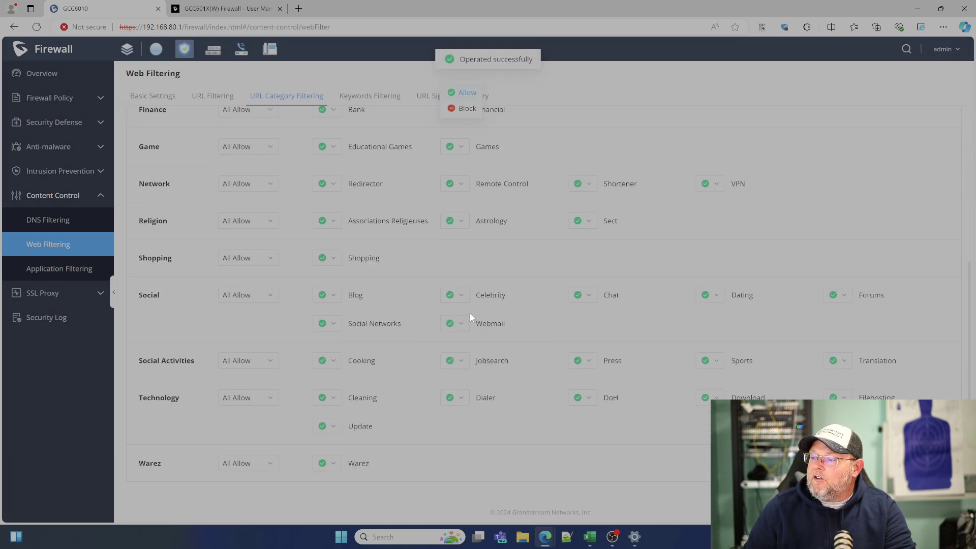
pyautogui.scroll(5, 452, 285)
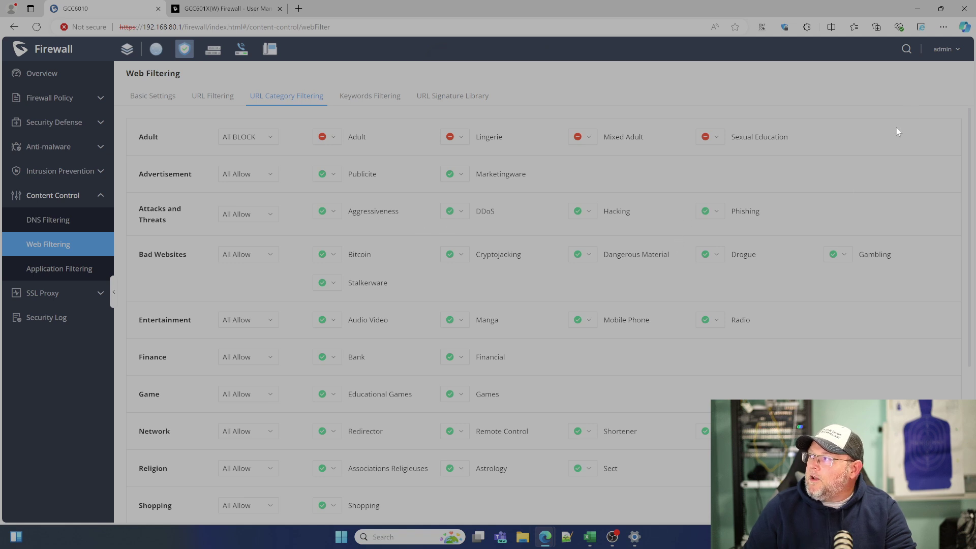
pyautogui.click(938, 30)
# In a new InPrivate window, load playboy.com to check that the Adult category block applies.
pyautogui.click(884, 75)
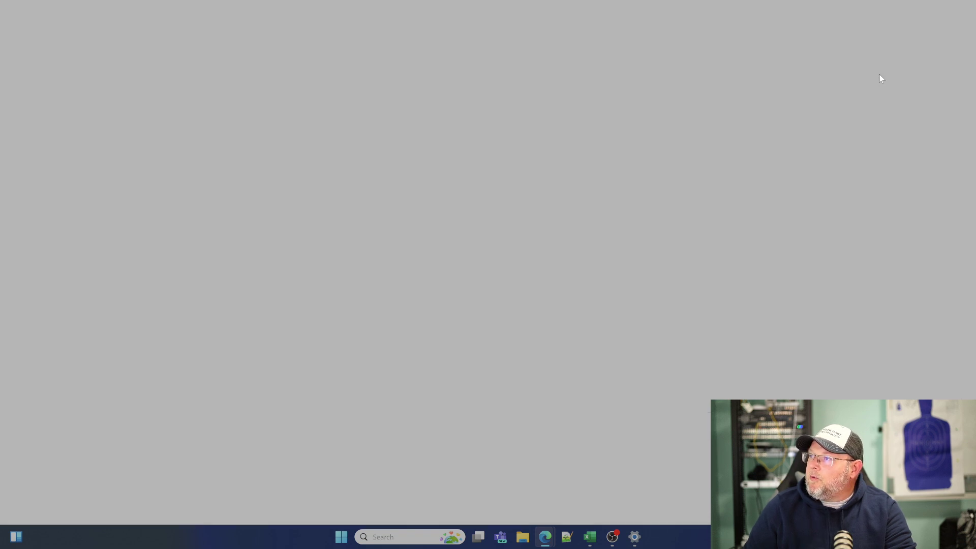
pyautogui.write('playboy.com')
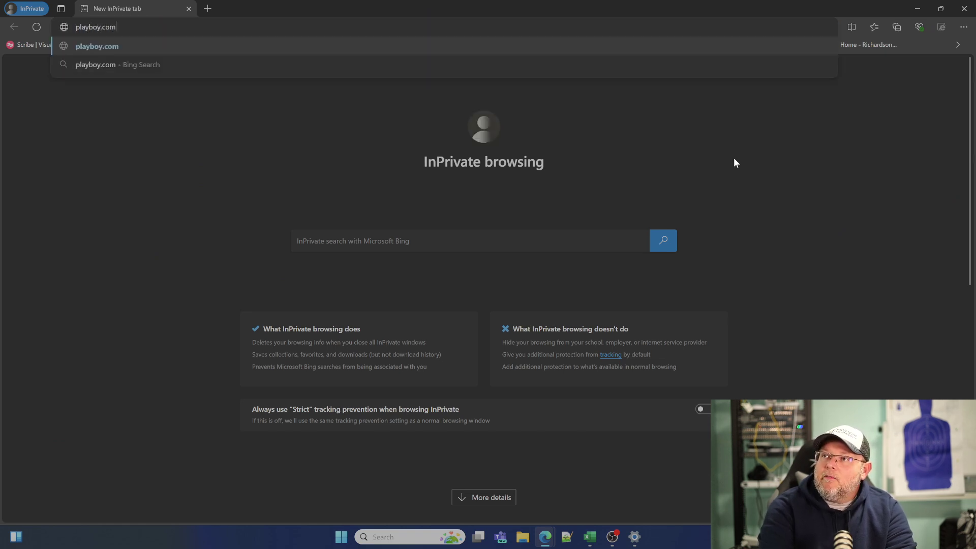
pyautogui.press('Return')
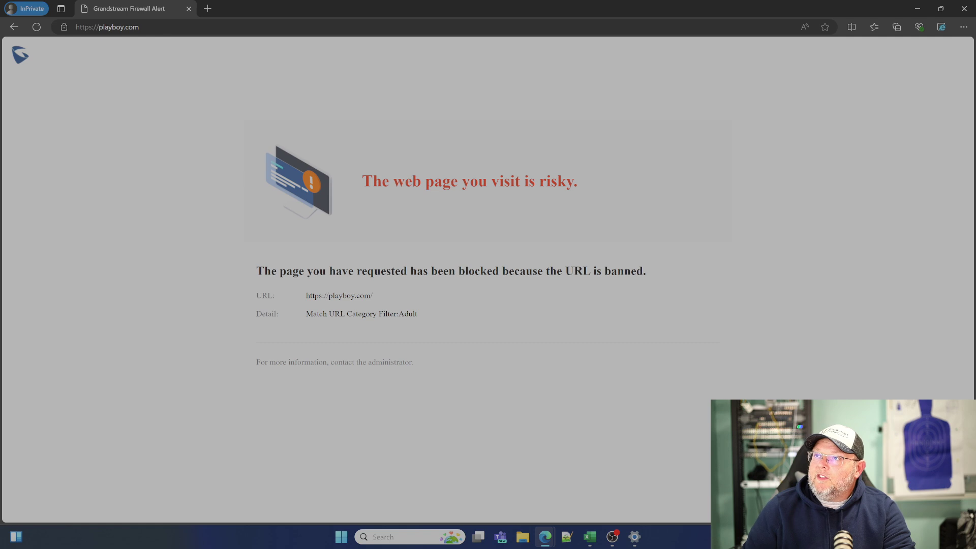
# Search Google for the keyword-blocked name in the private window, then close that window.
pyautogui.hotkey('ctrl', 'l')
pyautogui.write('google')
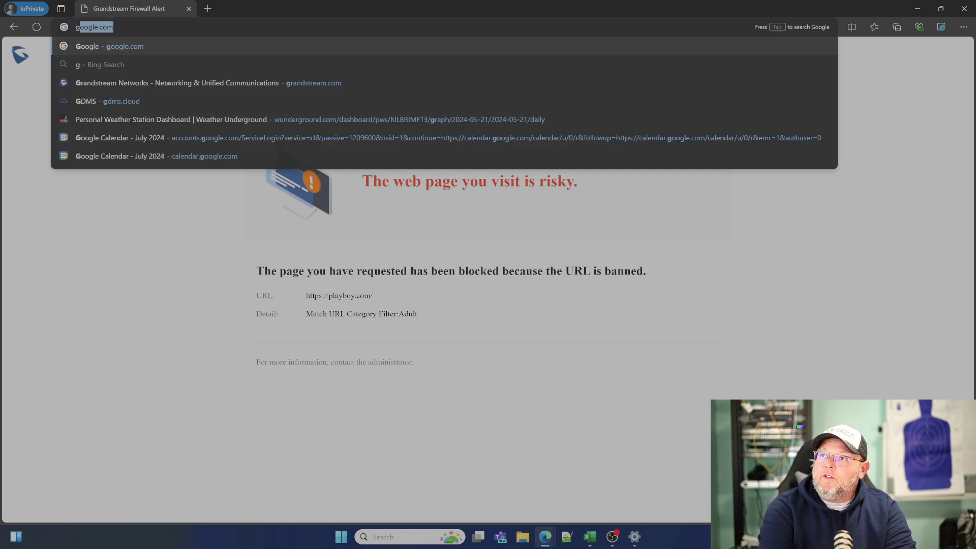
pyautogui.press('Return')
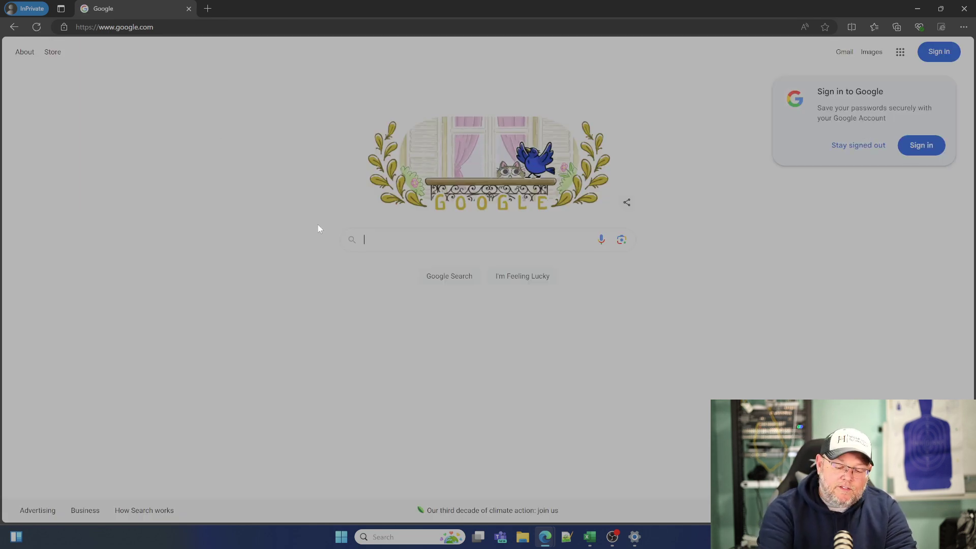
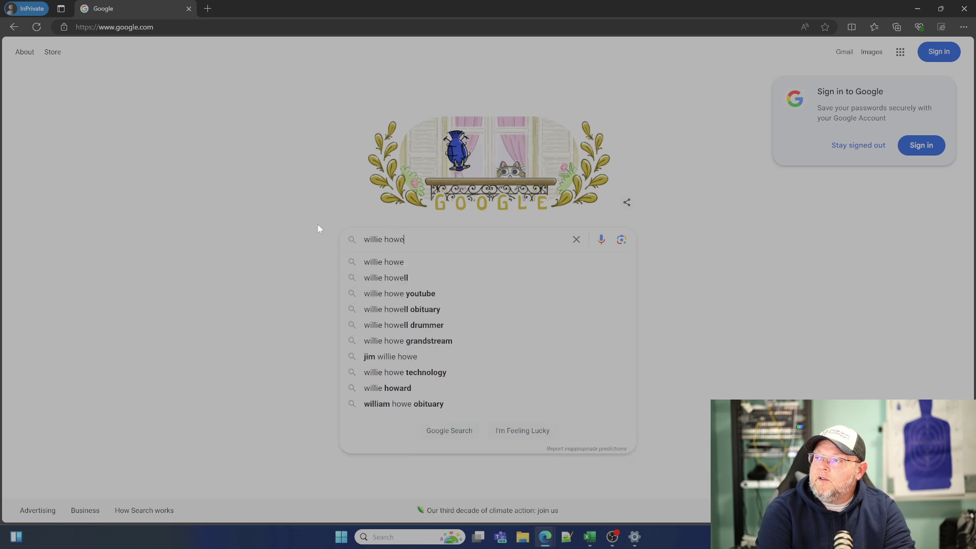
pyautogui.press('Return')
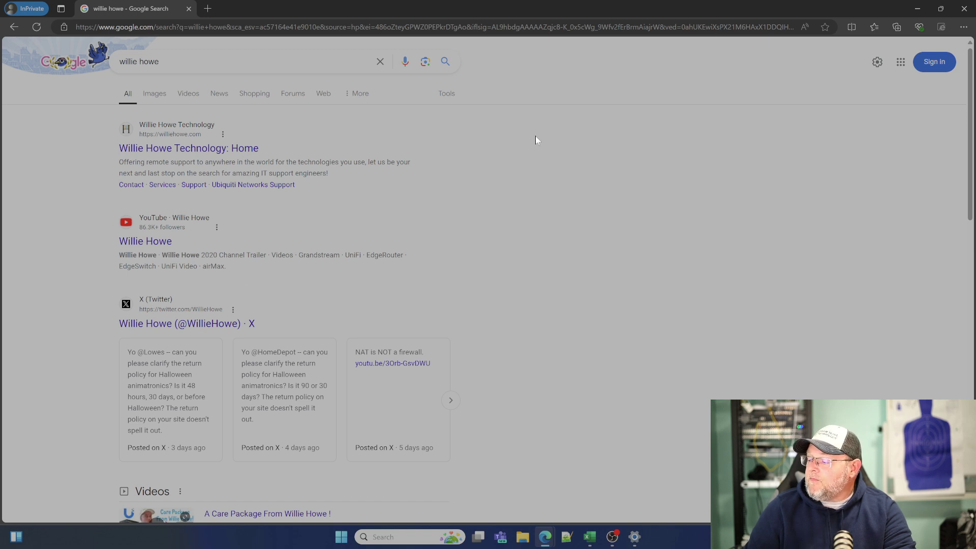
pyautogui.click(964, 10)
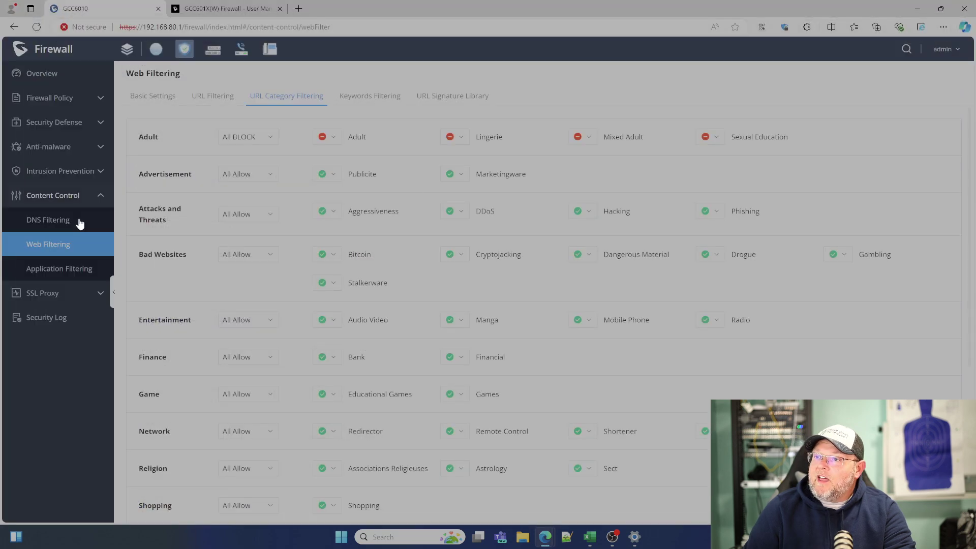
# Review the keyword rule's filtered content, and open its editor and cancel without changes.
pyautogui.click(383, 99)
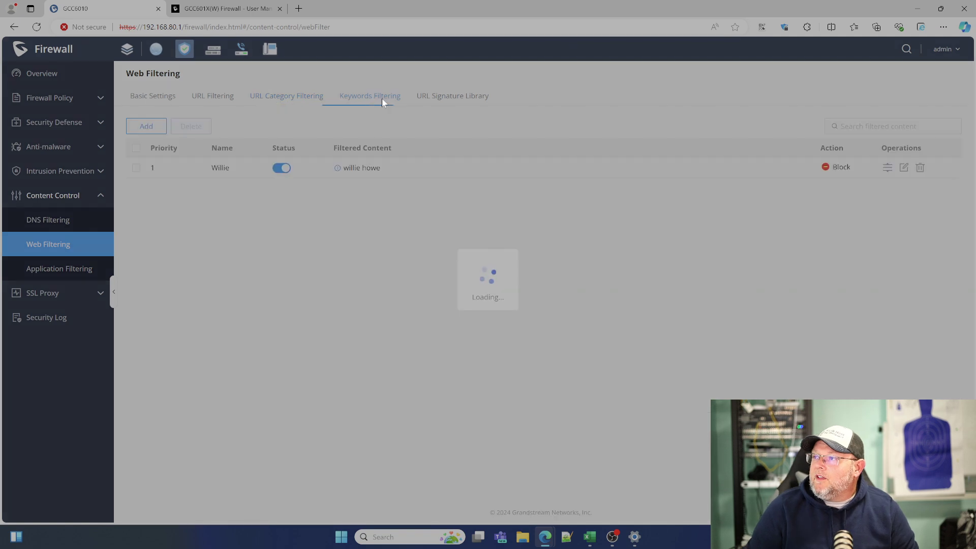
pyautogui.click(337, 168)
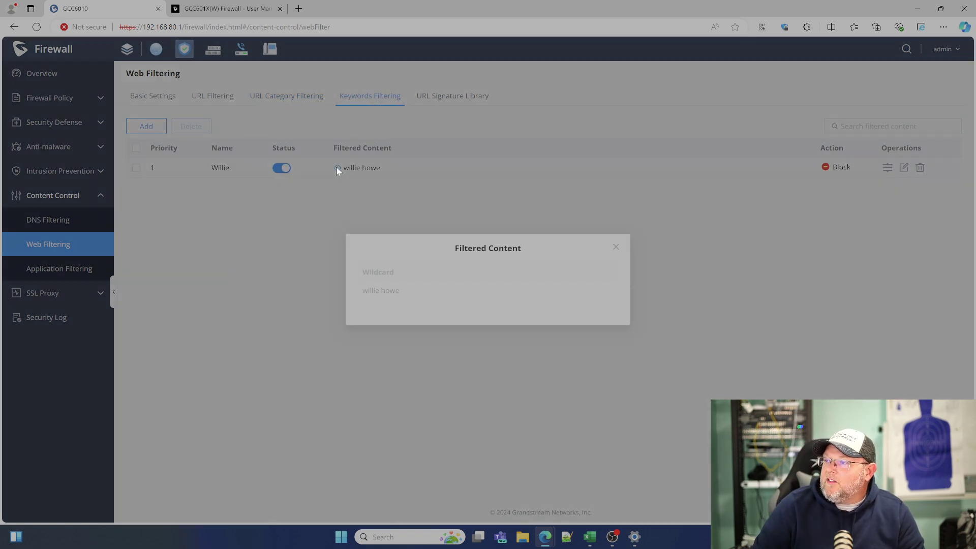
pyautogui.click(614, 247)
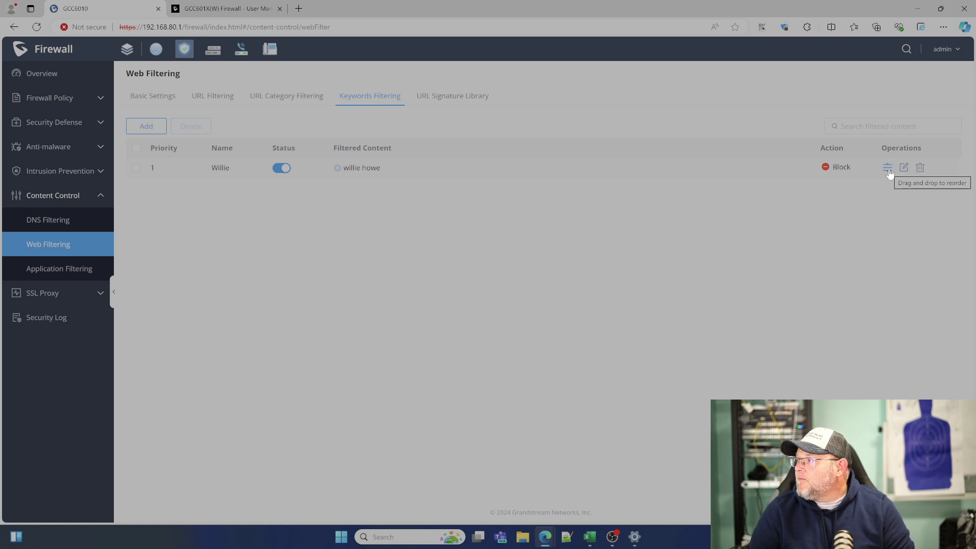
pyautogui.click(903, 170)
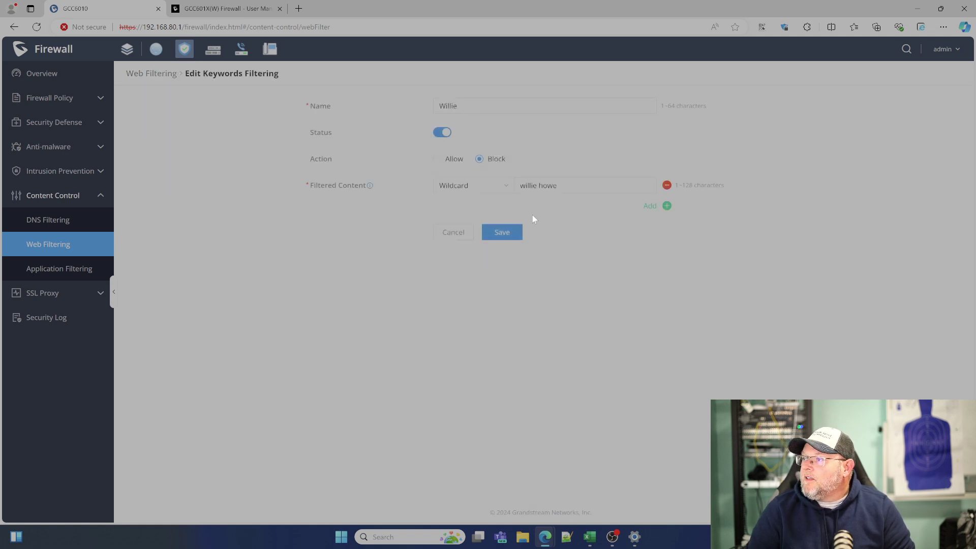
pyautogui.click(456, 232)
# Check the URL Signature Library and the Adult category's allow/block choice in URL Category Filtering.
pyautogui.click(434, 100)
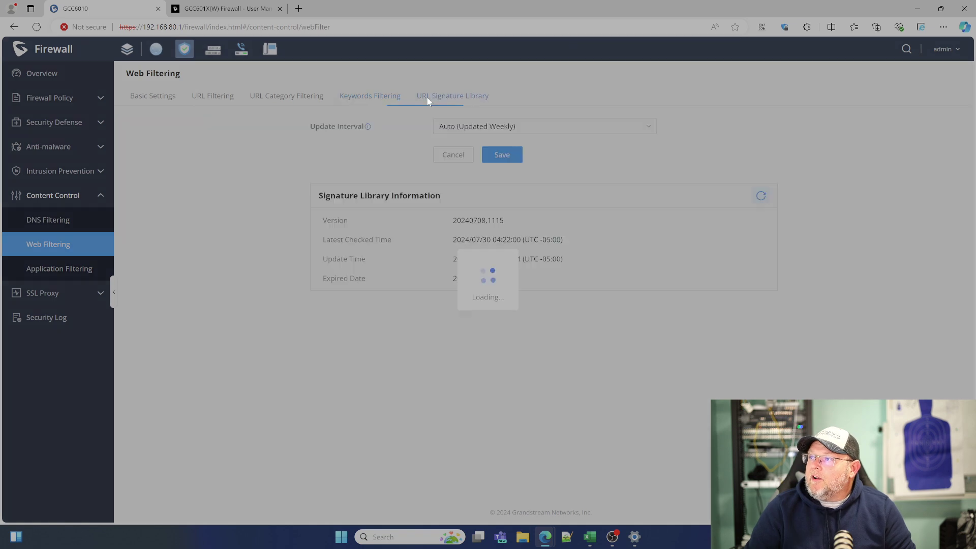
pyautogui.click(287, 95)
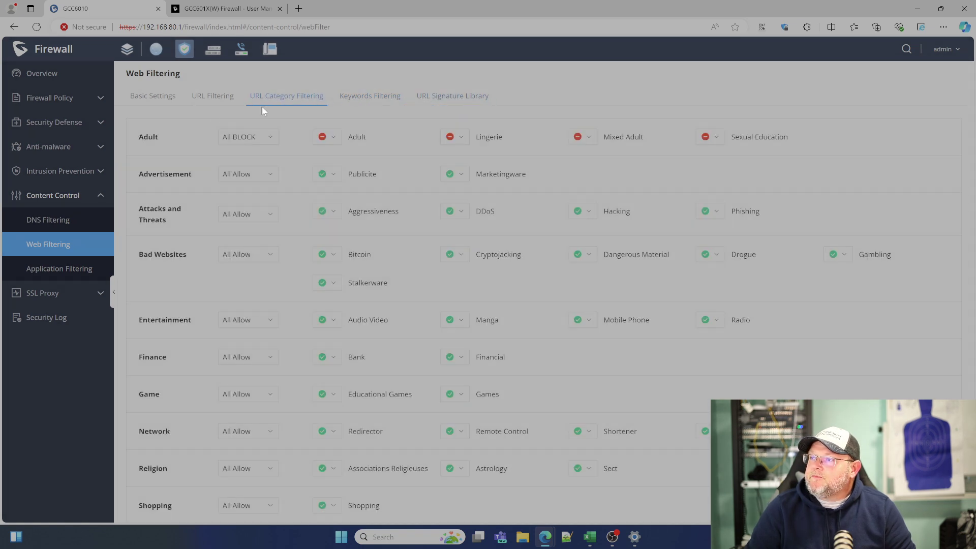
pyautogui.click(320, 138)
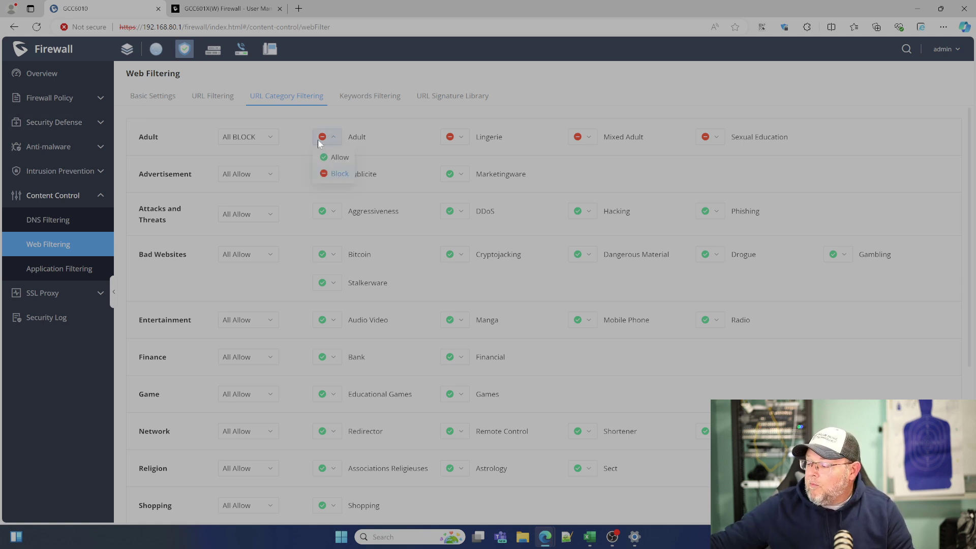
pyautogui.hotkey('ctrl', 'Tab')
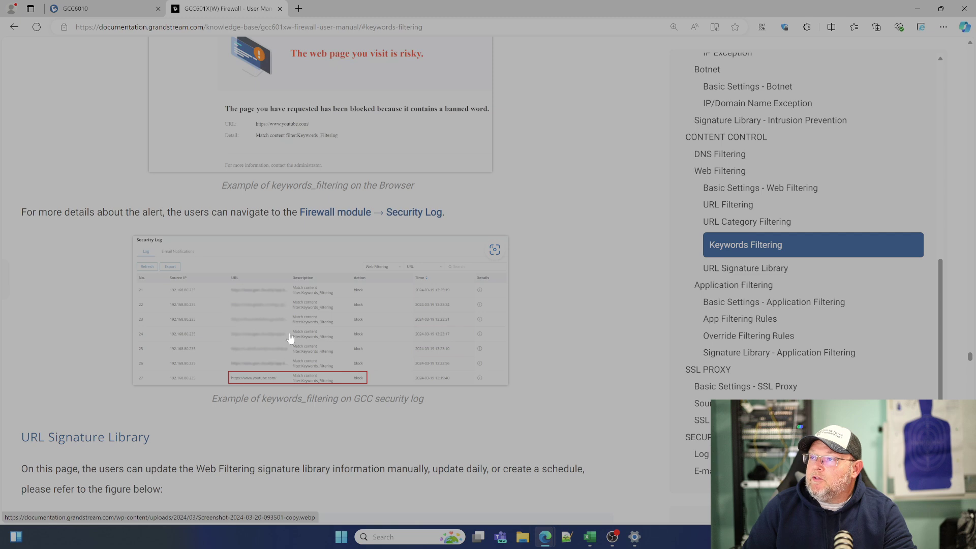
# Scroll the manual back up to the Edit Keywords Filtering wildcard example screenshot.
pyautogui.scroll(2, 290, 338)
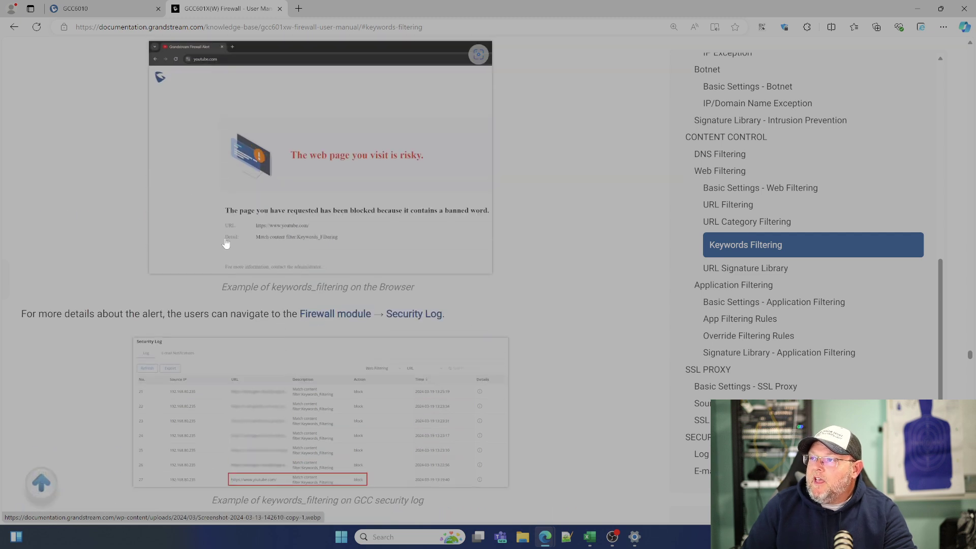
pyautogui.scroll(8, 219, 267)
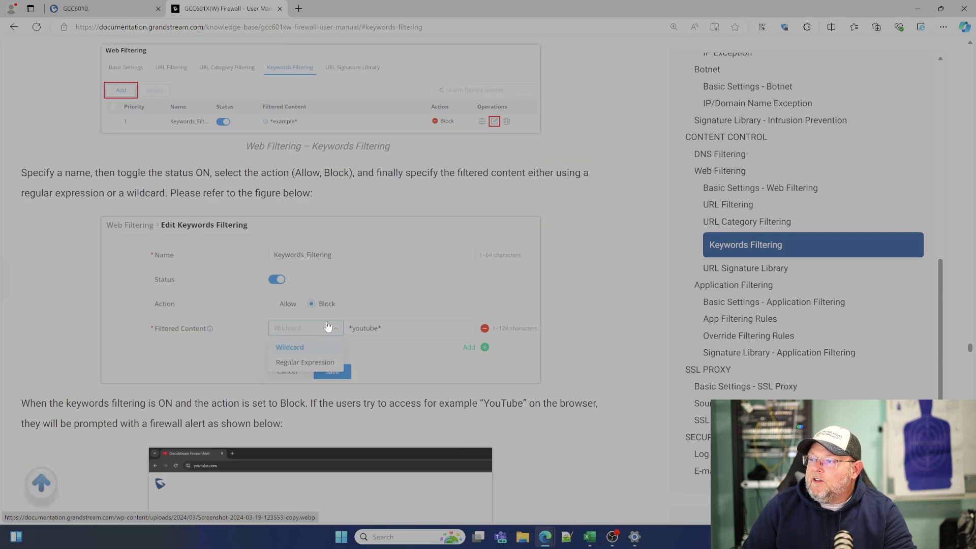
# Change the keyword rule's filtered content to an asterisk-prefixed wildcard of the blocked name and save.
pyautogui.click(105, 10)
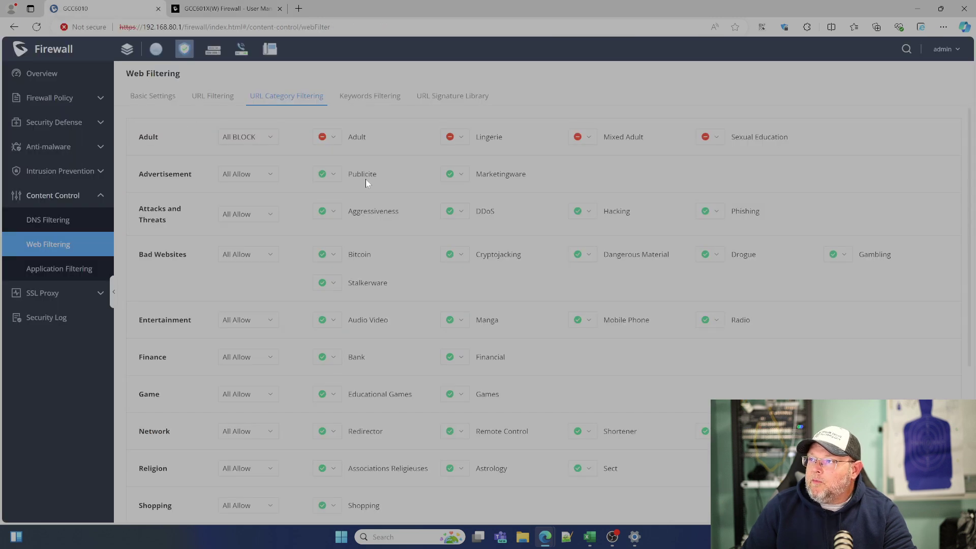
pyautogui.click(370, 97)
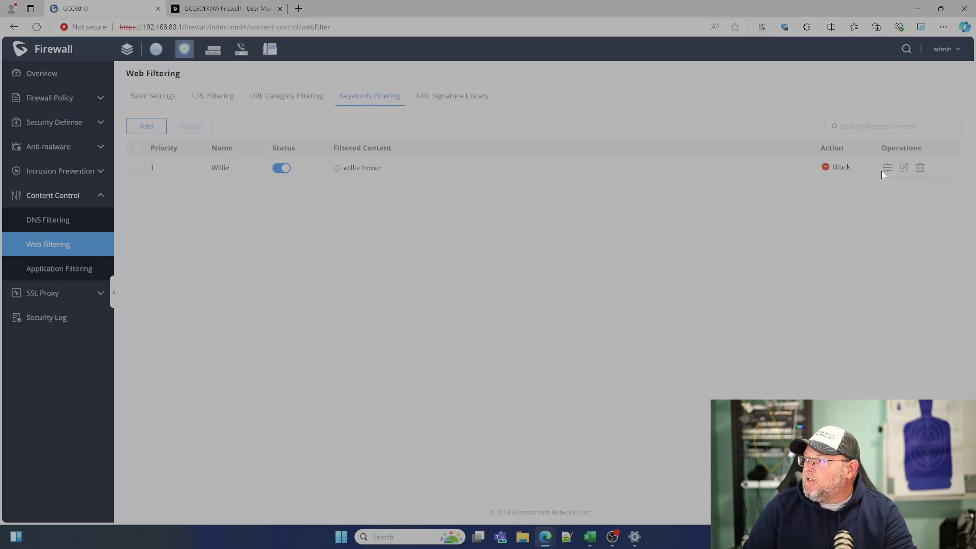
pyautogui.click(904, 168)
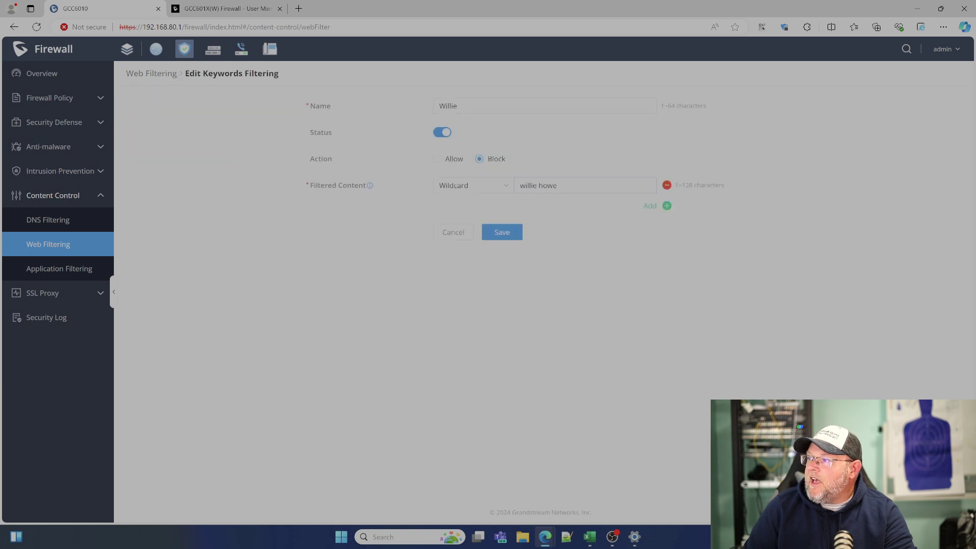
pyautogui.moveTo(559, 186); pyautogui.dragTo(501, 192)
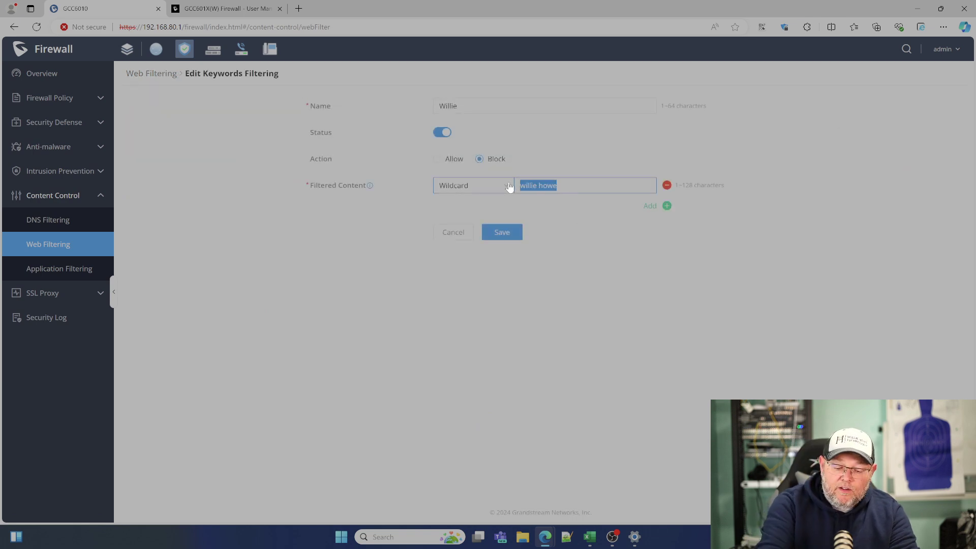
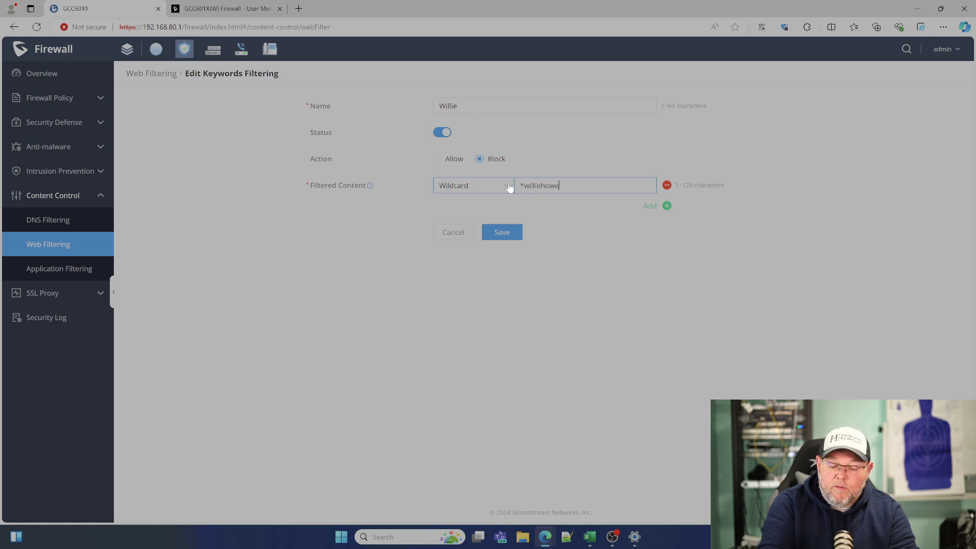
pyautogui.click(511, 234)
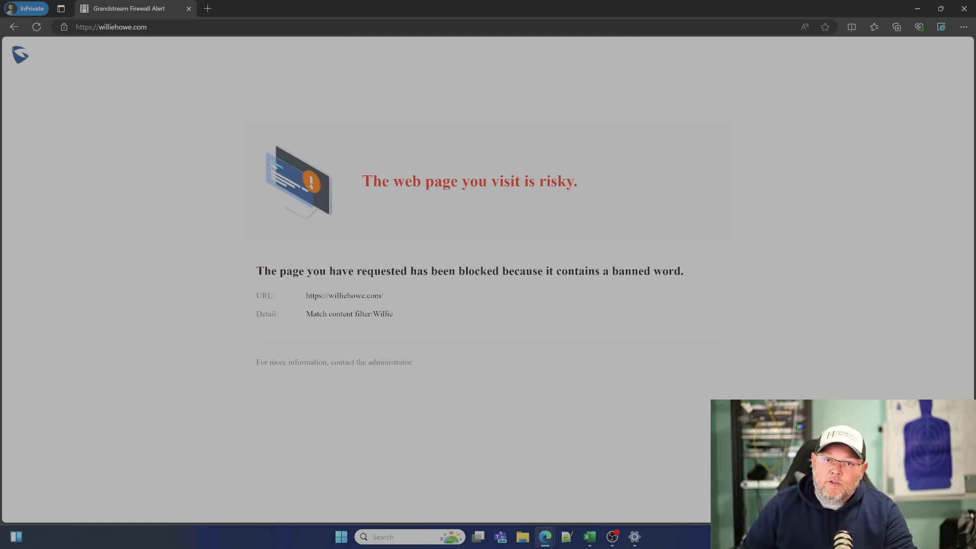
# Close the blocked-page private window, skim the manual's Security Log section, and open GCC6010's Security Log.
pyautogui.click(962, 10)
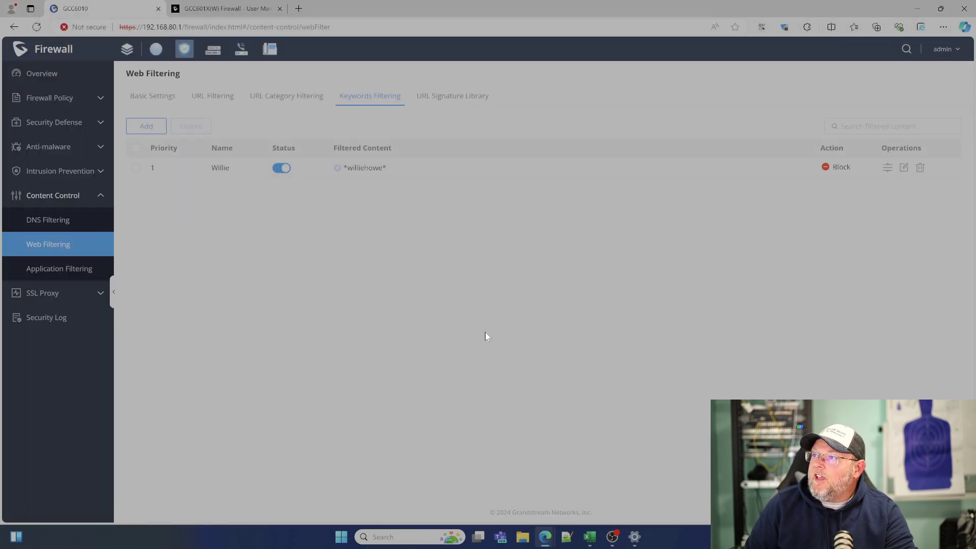
pyautogui.click(218, 9)
pyautogui.scroll(-8, 422, 391)
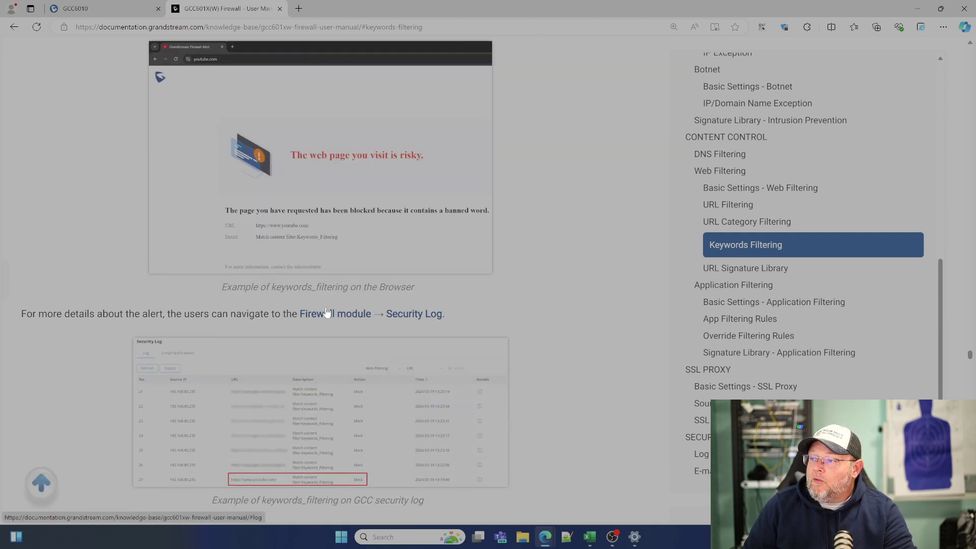
pyautogui.click(86, 15)
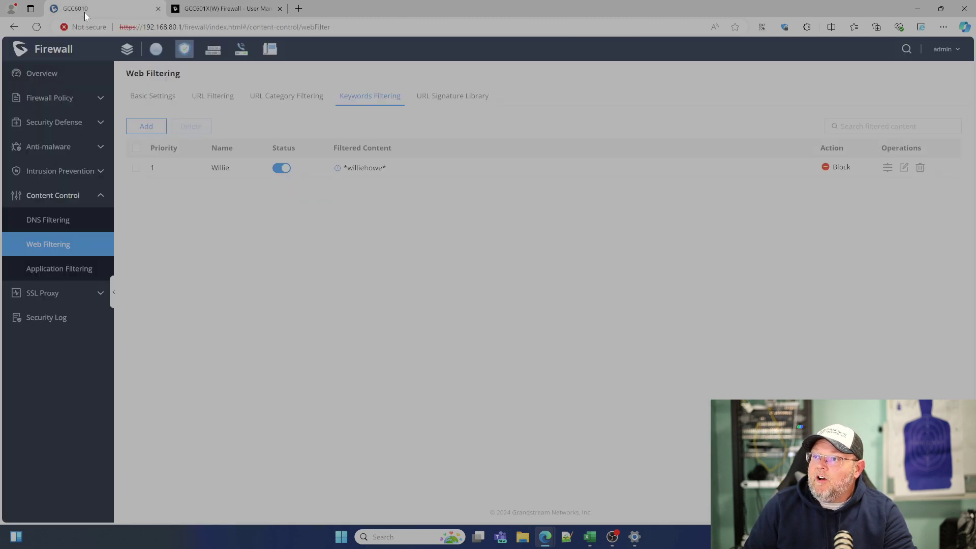
pyautogui.click(47, 317)
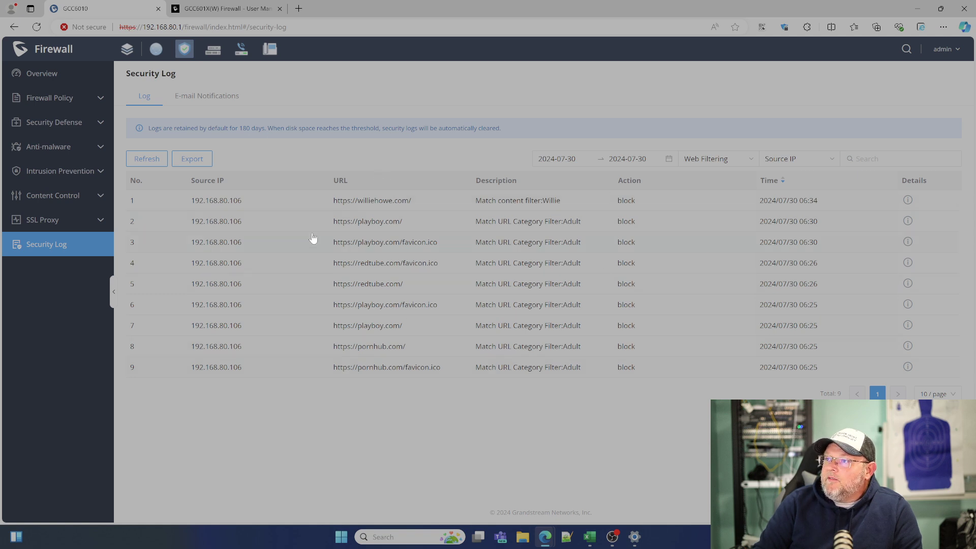
# Look through the E-mail Notifications alert toggles, then go back to the Security Log entries.
pyautogui.click(203, 96)
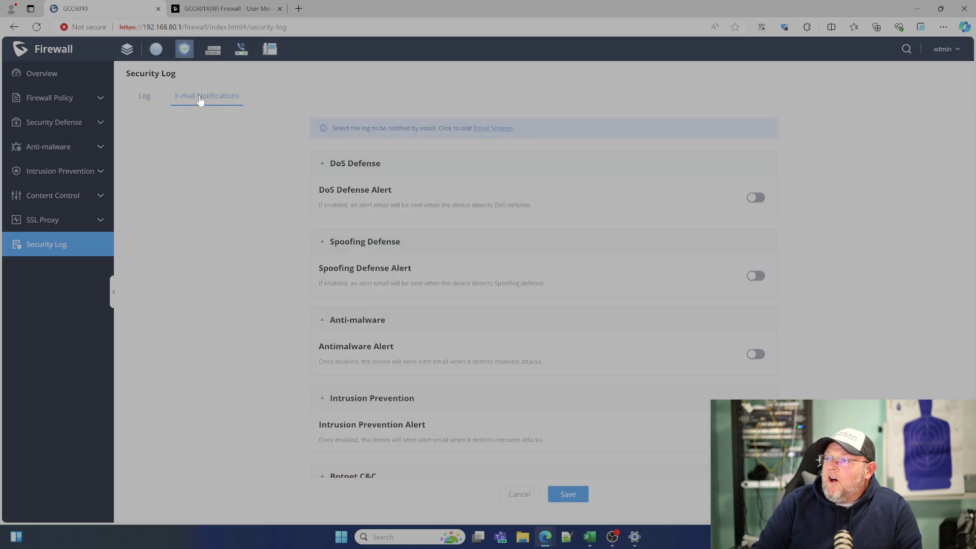
pyautogui.scroll(-5, 257, 284)
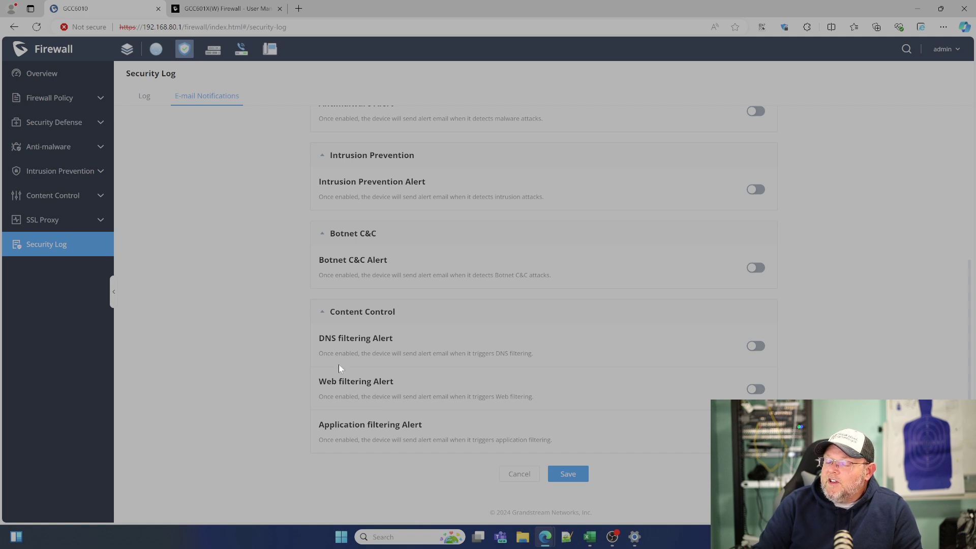
pyautogui.scroll(10, 196, 373)
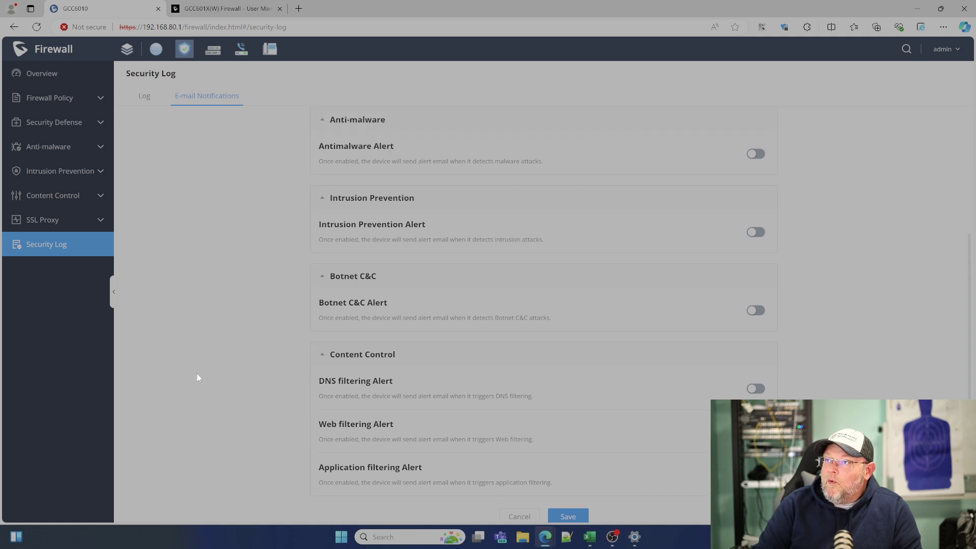
pyautogui.click(144, 104)
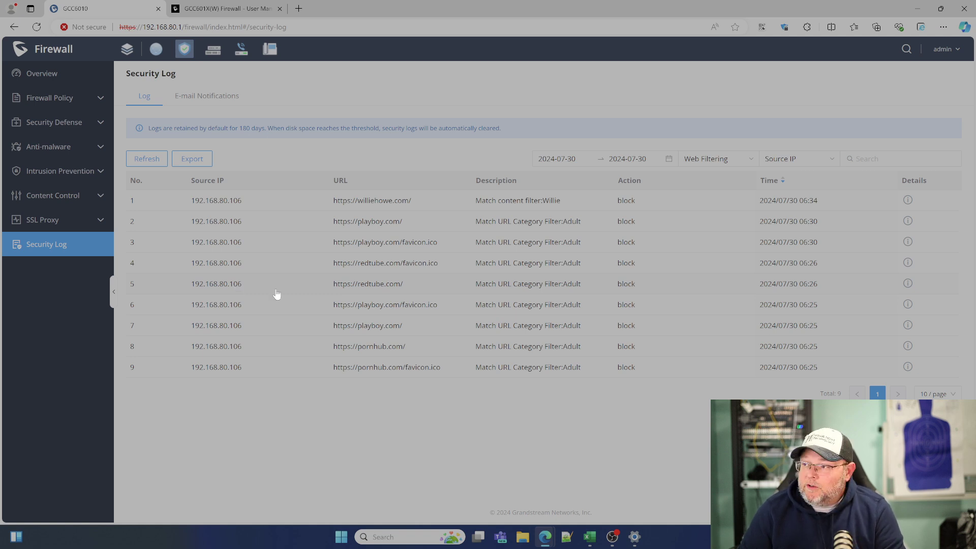
pyautogui.click(908, 200)
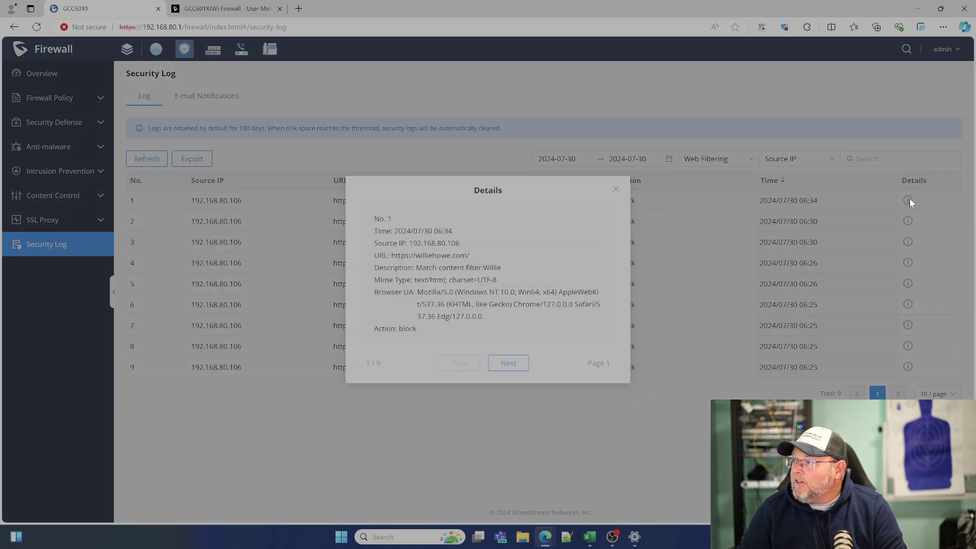
pyautogui.click(508, 364)
pyautogui.click(508, 364)
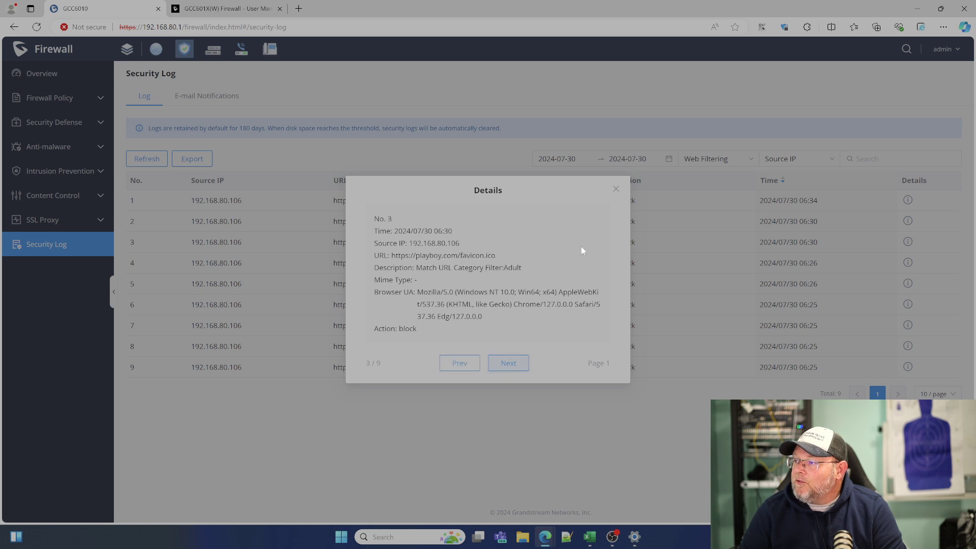
pyautogui.click(621, 188)
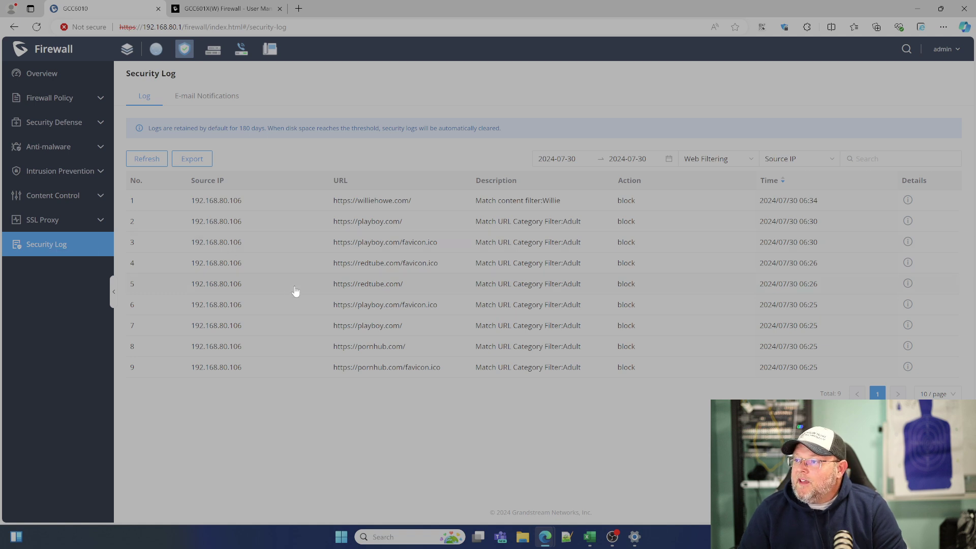
# Open SSL Proxy Basic Settings, then start and cancel adding a source address, leaving the list empty.
pyautogui.click(62, 219)
pyautogui.click(57, 244)
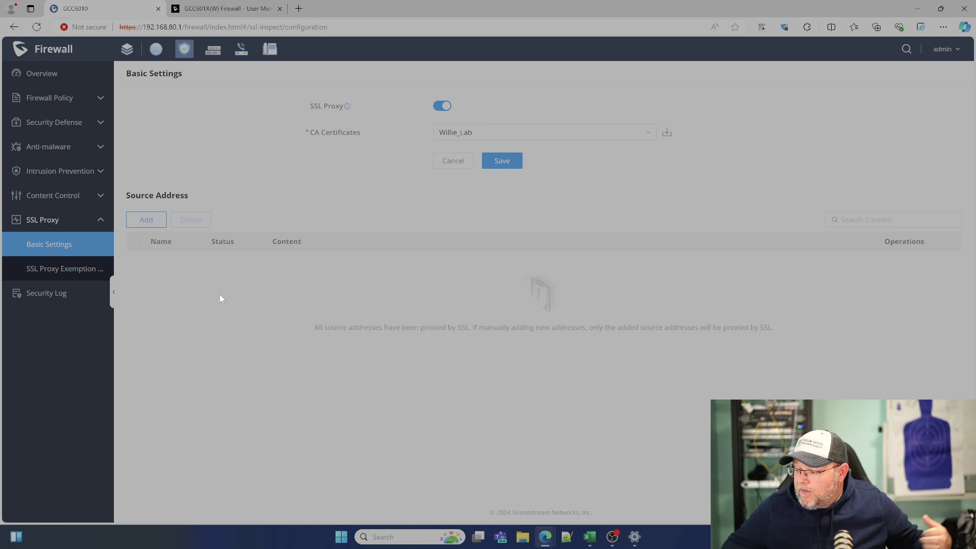
pyautogui.click(148, 222)
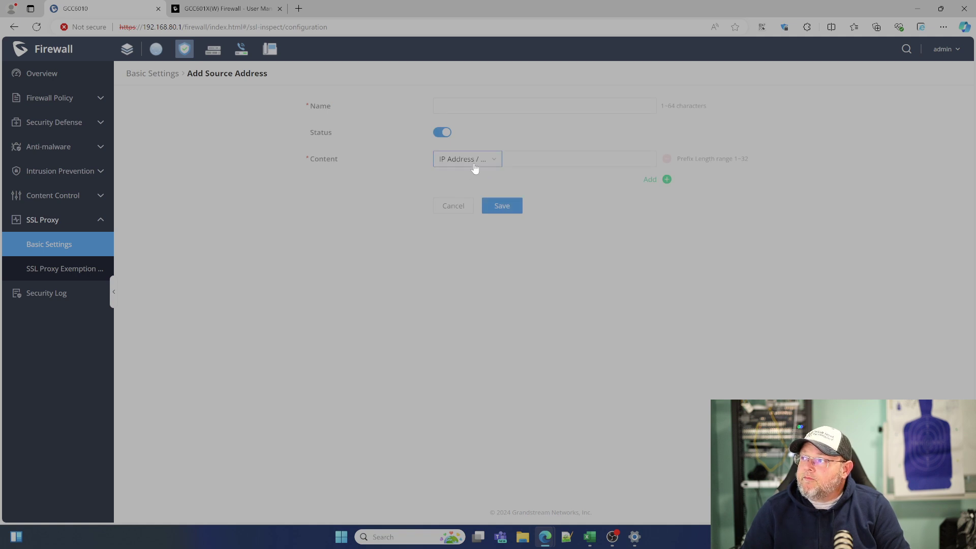
pyautogui.click(454, 207)
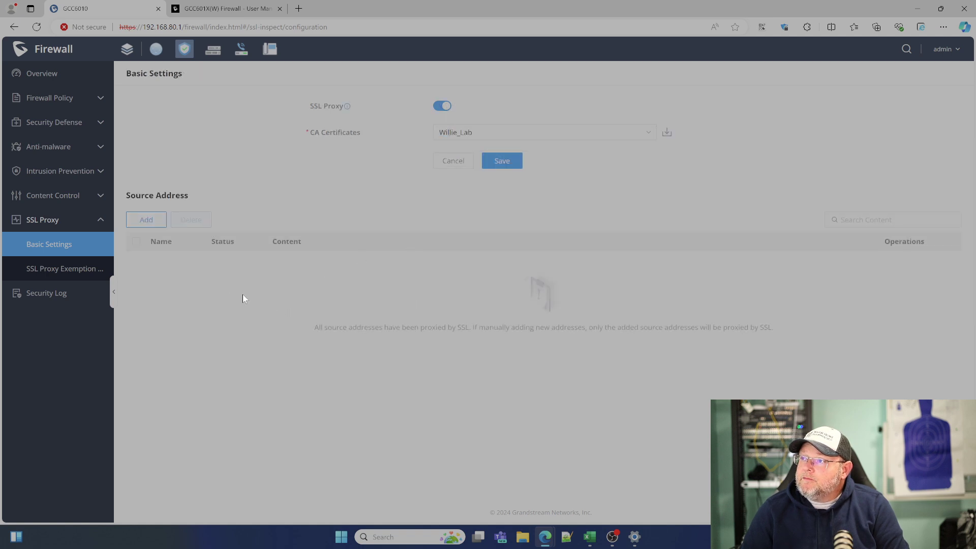